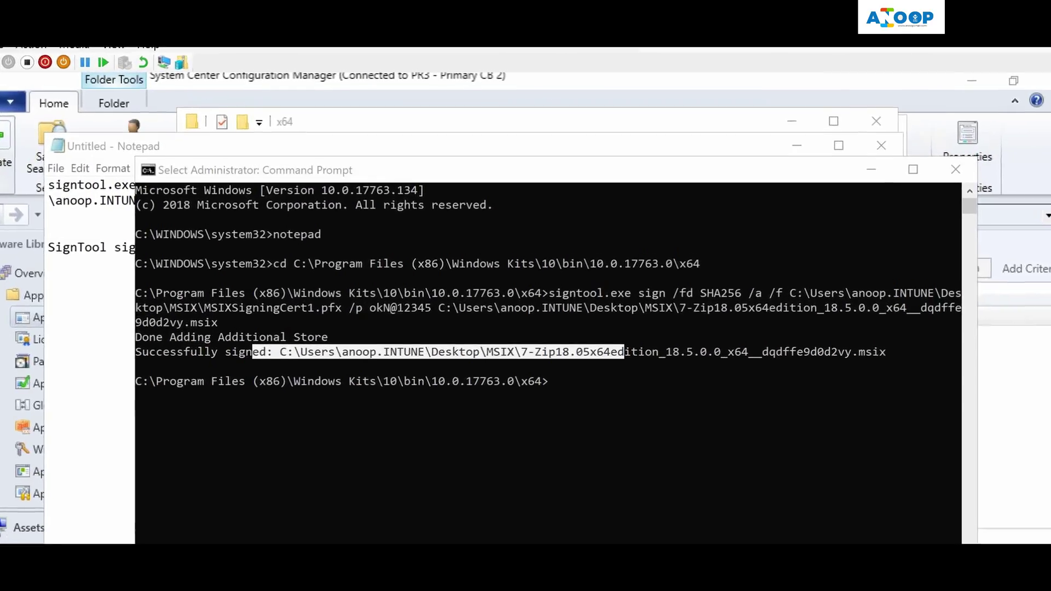
Bring up the desktop behind the open 7-Zip windows
right_click(805, 586)
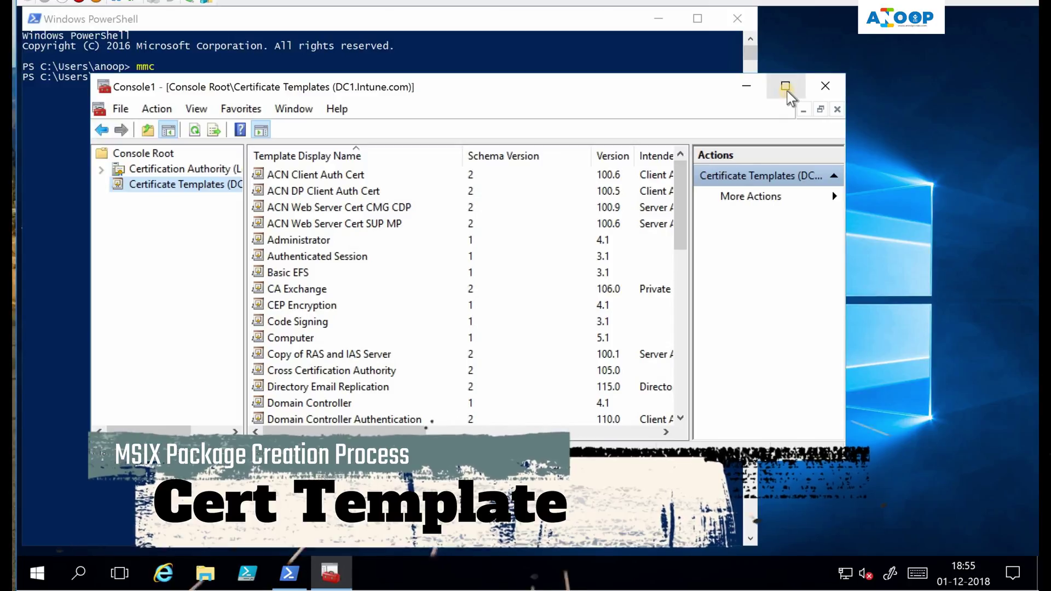
Add the Certificate Templates snap-in and browse its list to the Code Signing templates
click(786, 87)
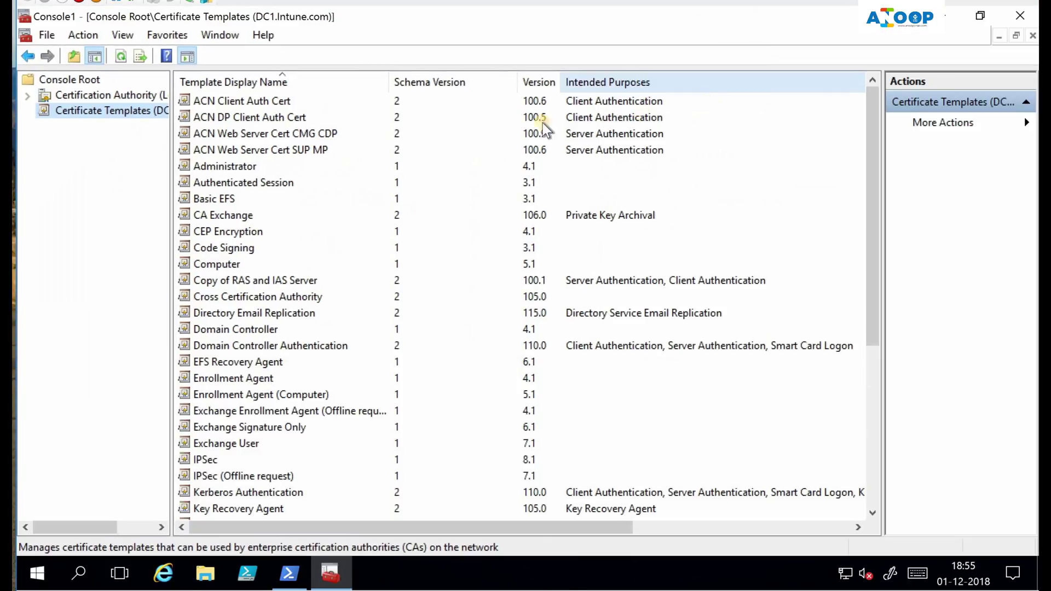
click(222, 247)
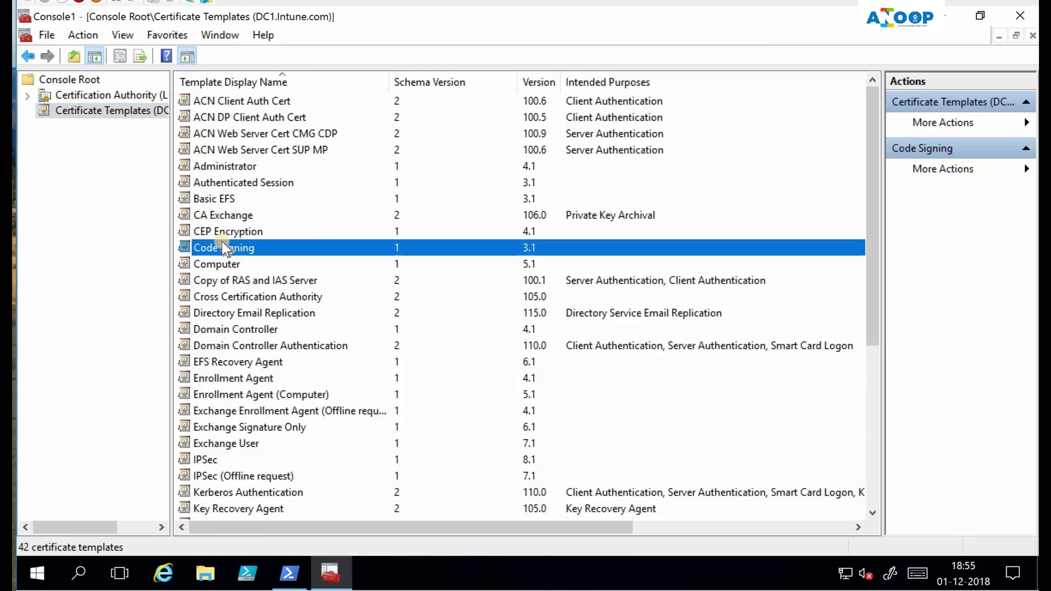
key(s)
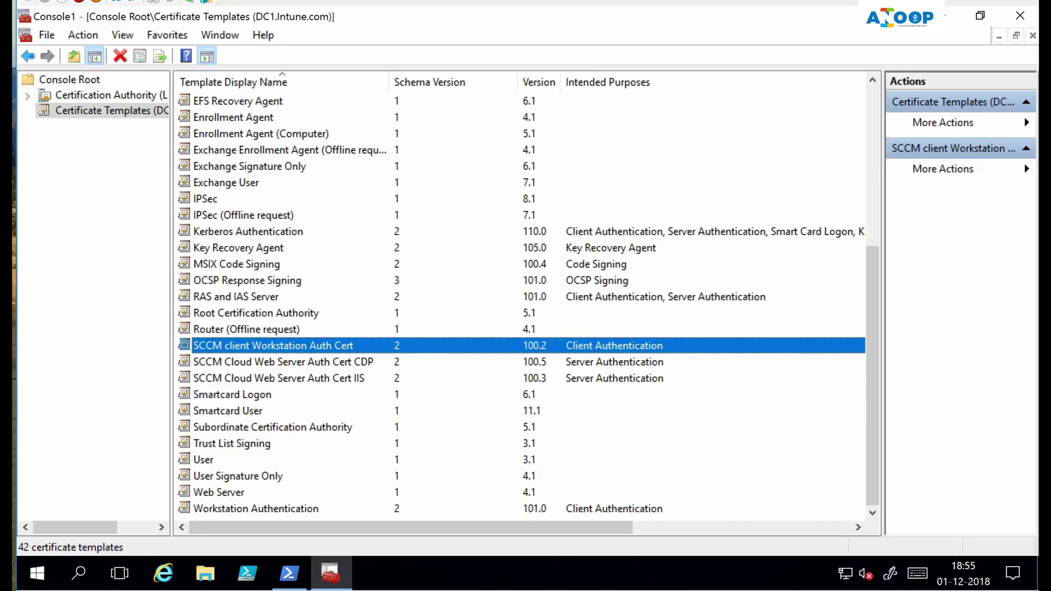
key(alt+Tab)
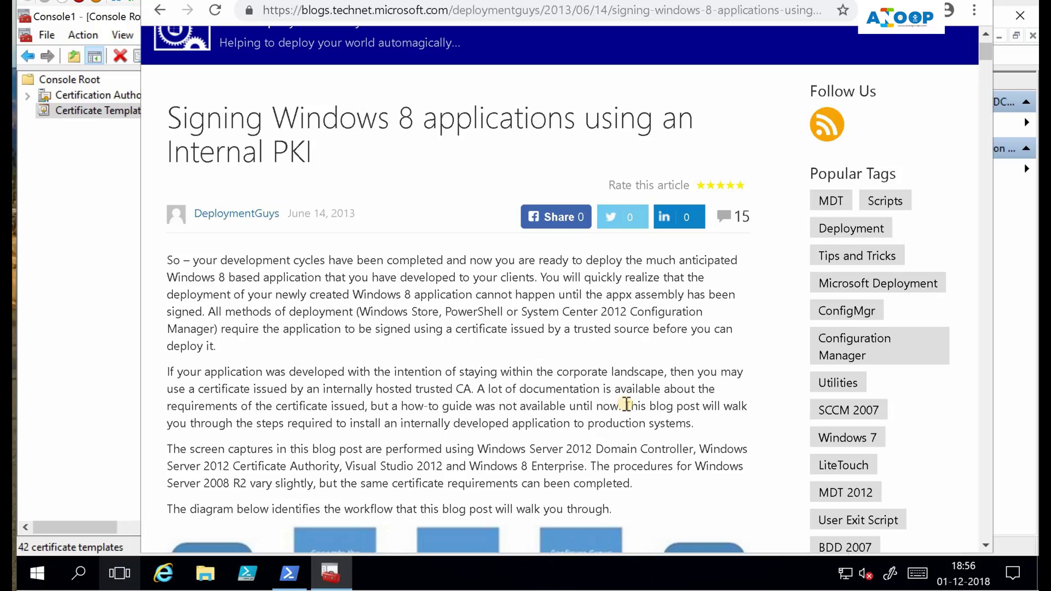
Scroll through the TechNet article on signing apps with an internal PKI
scroll(625, 404, down, 6)
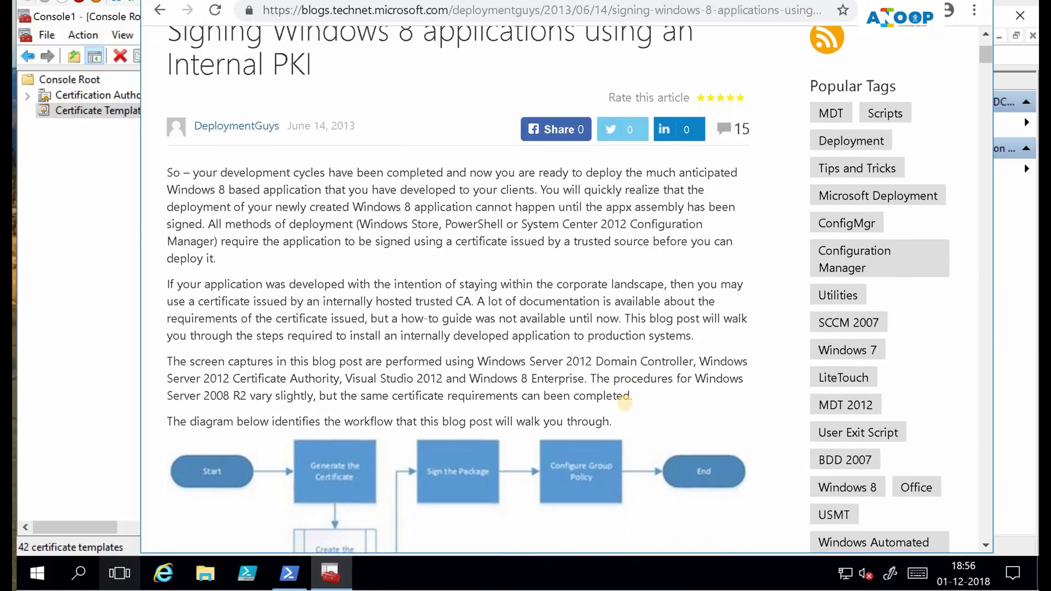
scroll(625, 403, down, 6)
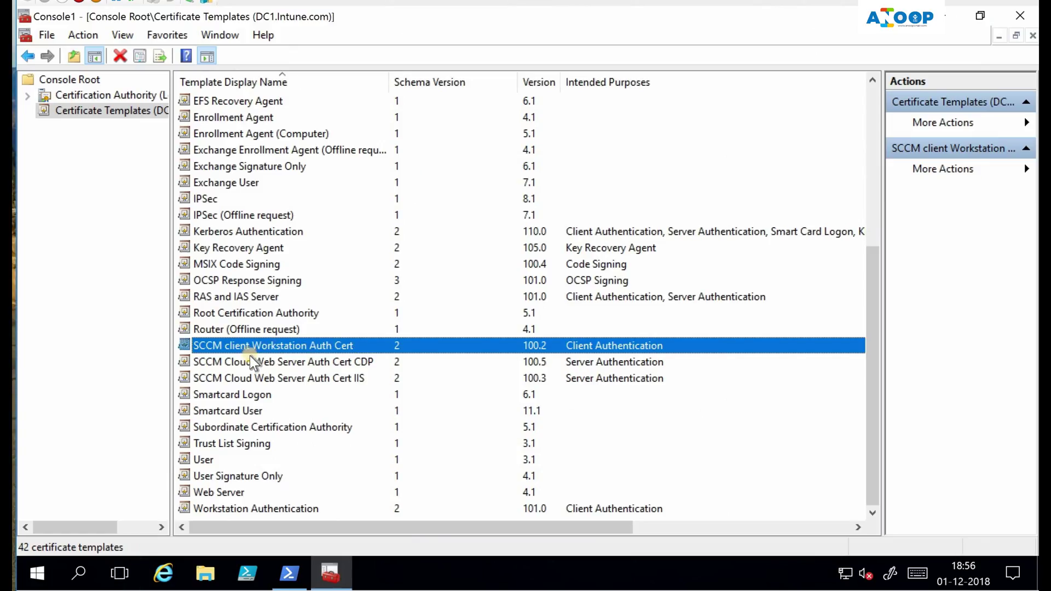
Duplicate the Code Signing template with Windows Server 2008 R2 CA compatibility
key(c)
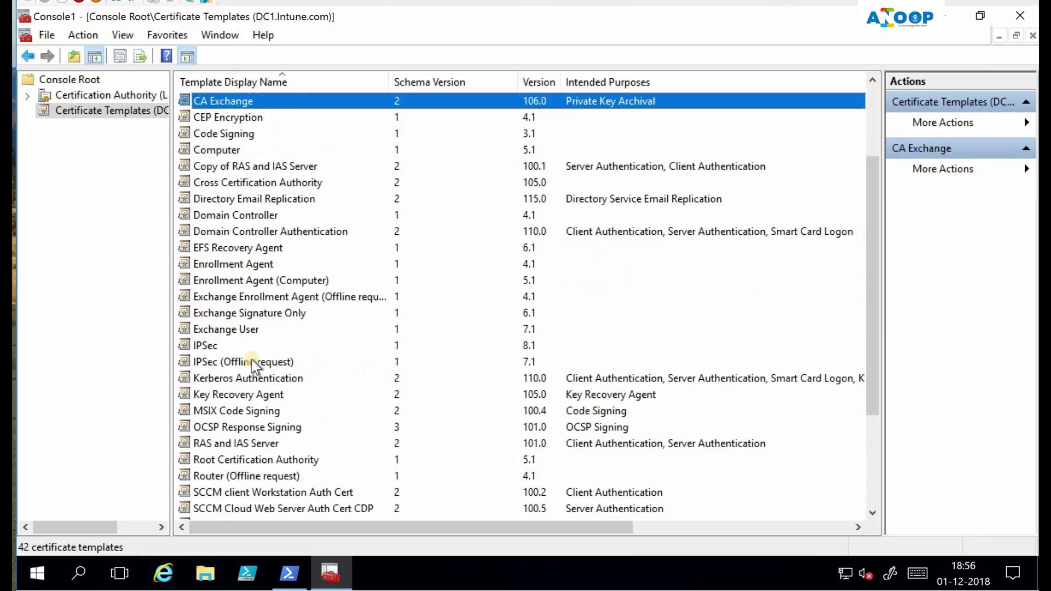
key(o)
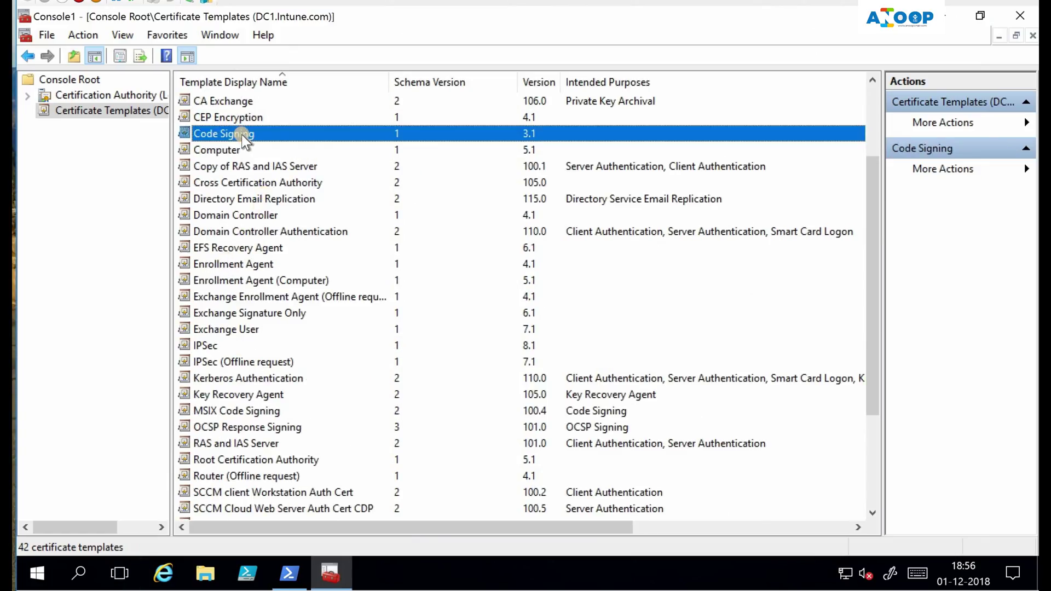
right_click(242, 133)
click(312, 146)
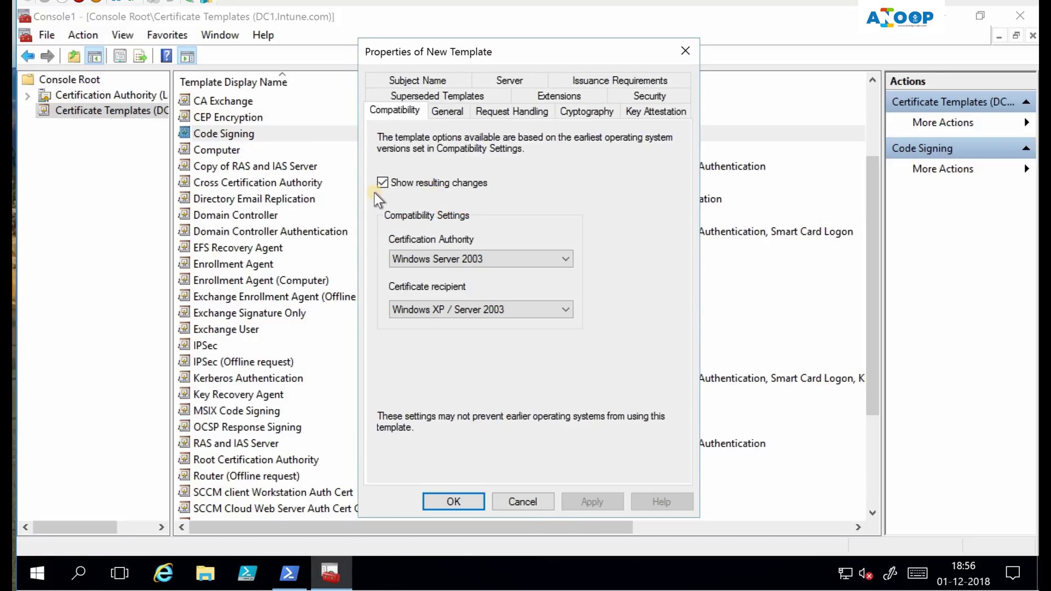
scroll(490, 265, down, 2)
click(542, 261)
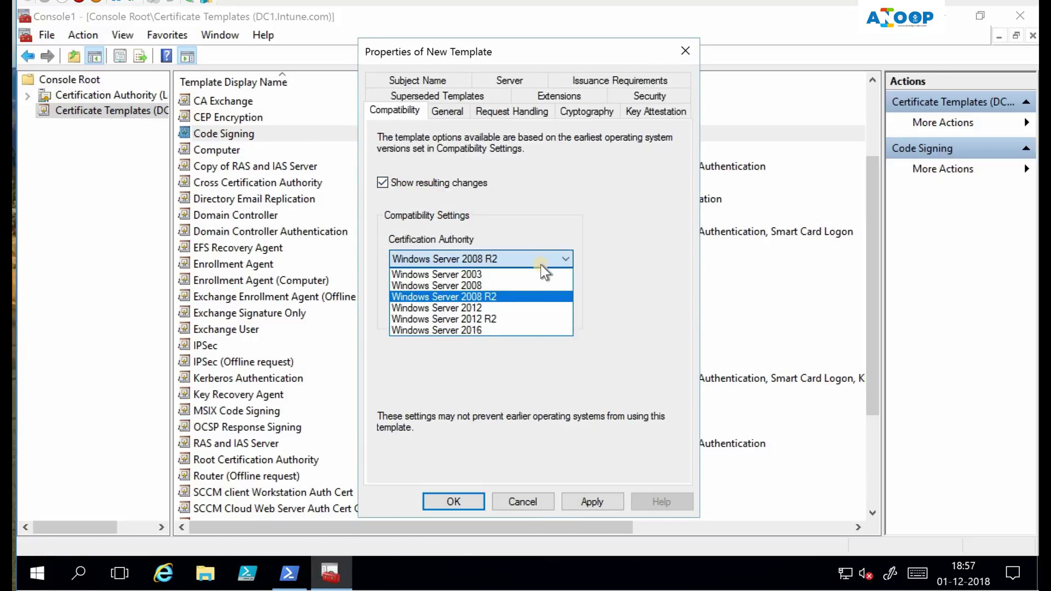
click(511, 296)
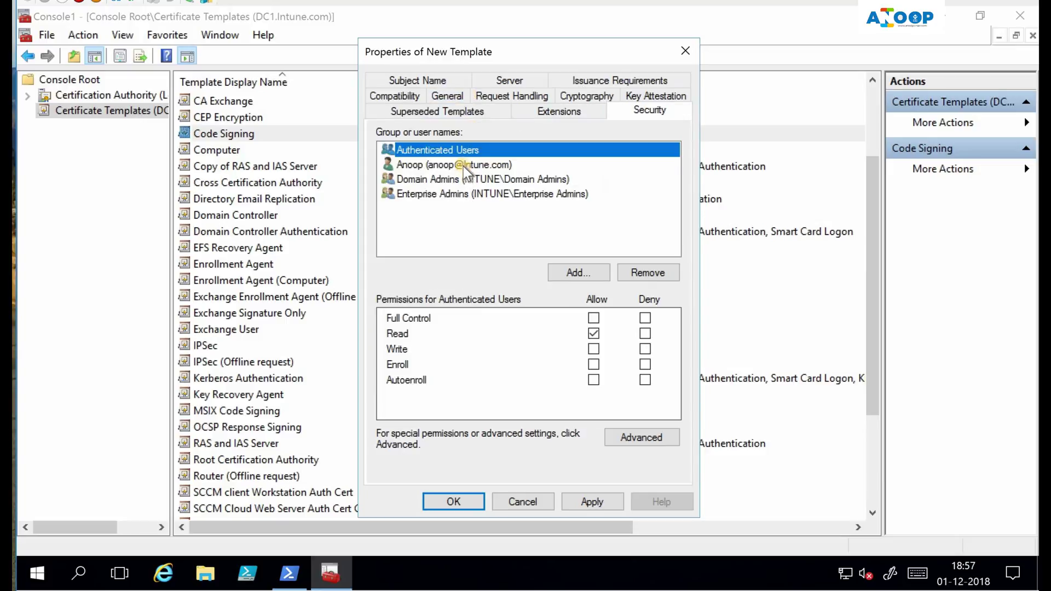
Grant the user Read, Write and Enroll permissions on the duplicate template
click(462, 165)
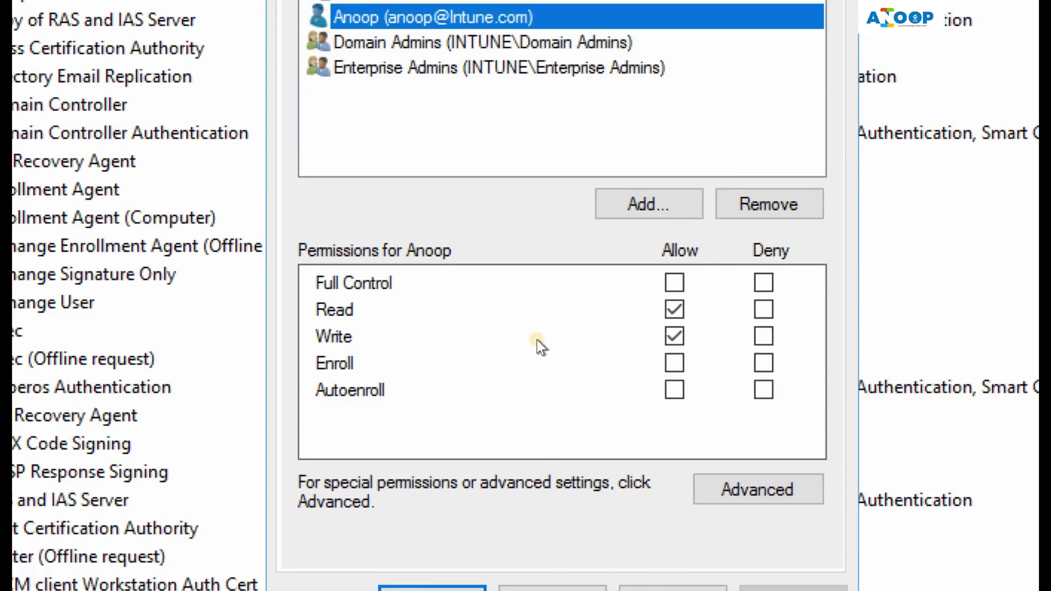
click(675, 364)
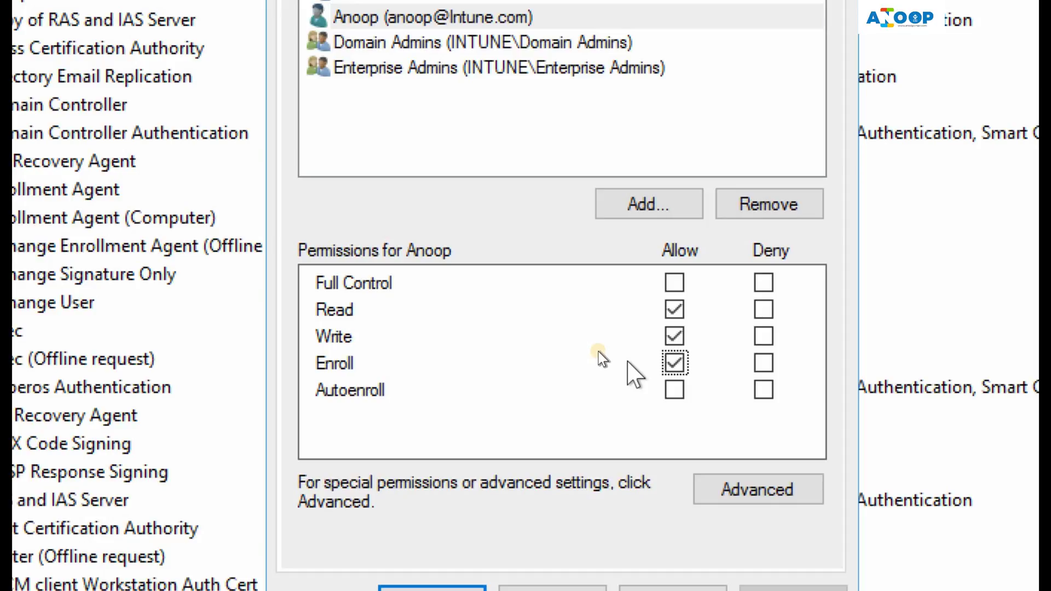
click(675, 336)
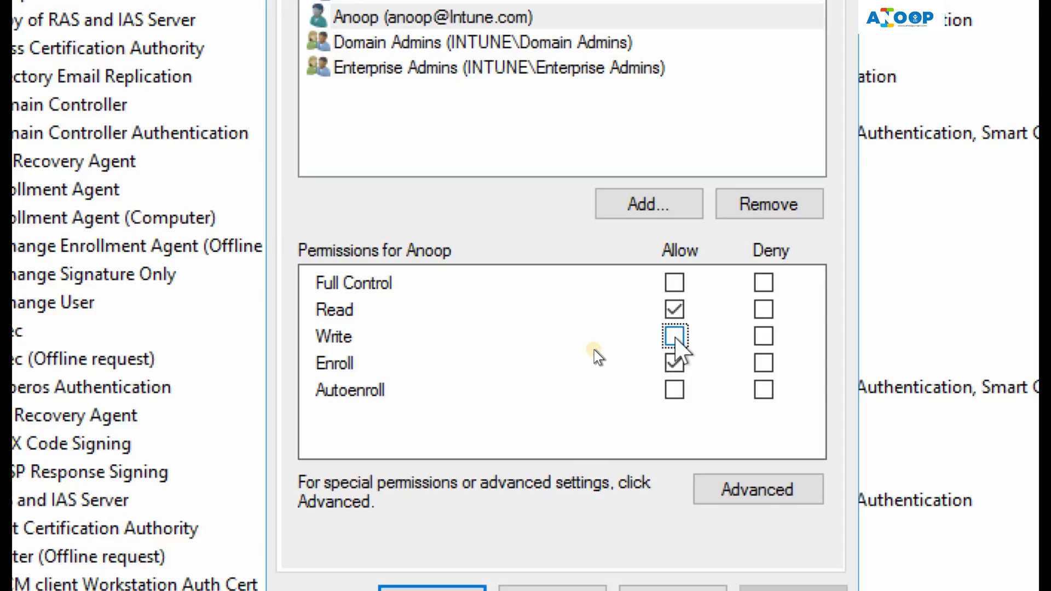
click(675, 336)
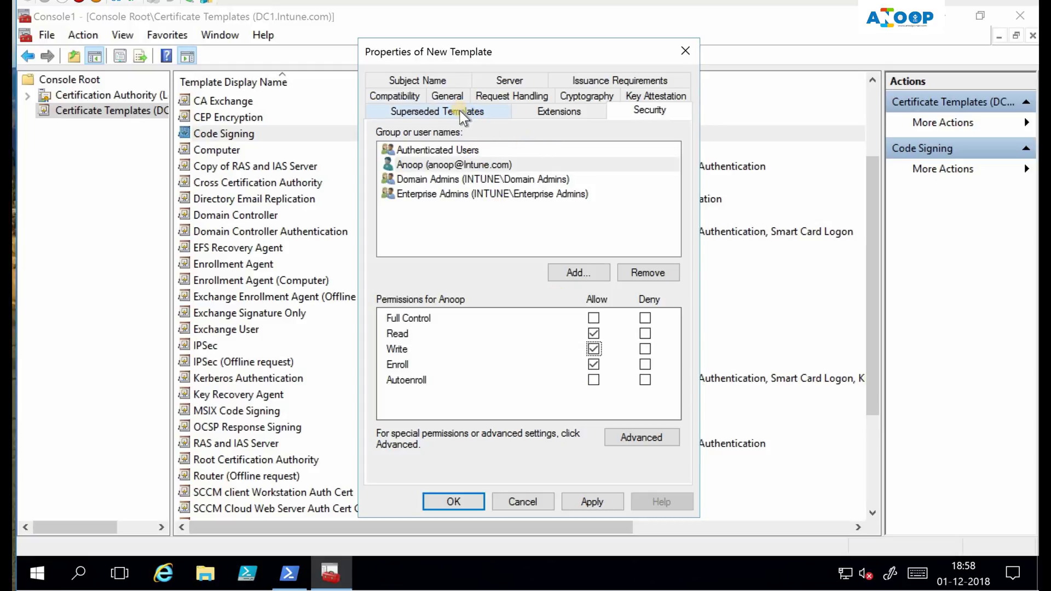
click(449, 93)
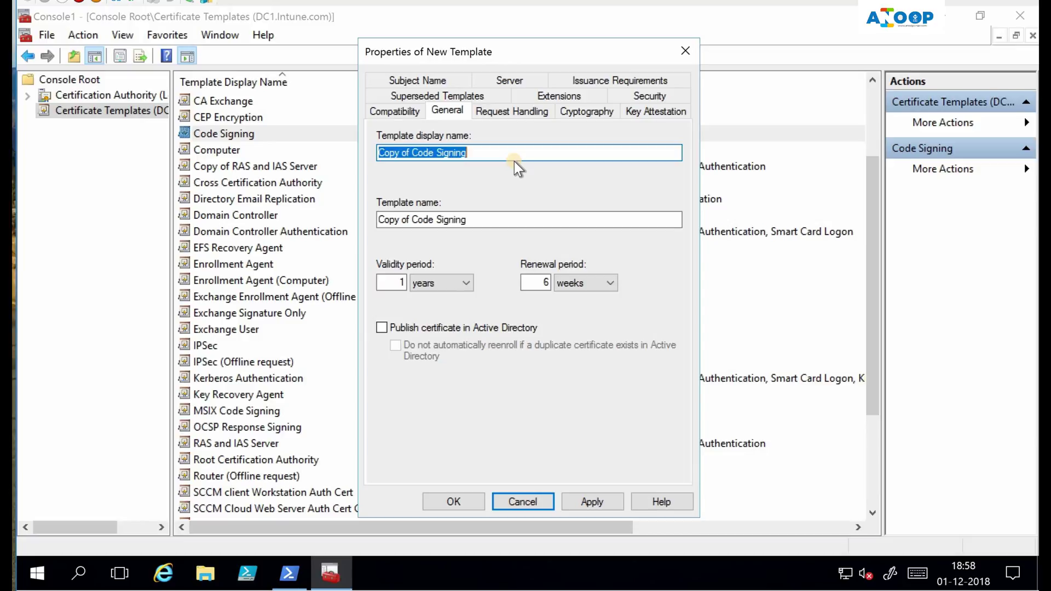
Name the duplicate '_MSIX Template' and check its Request Handling allows private key export
text(_MSIX Template)
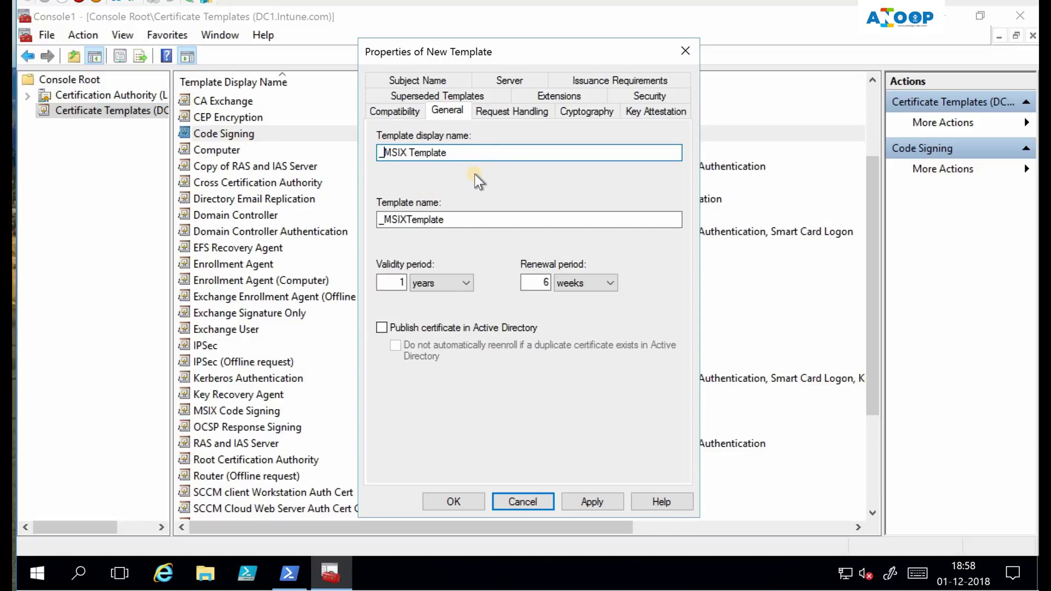
key(ctrl+a)
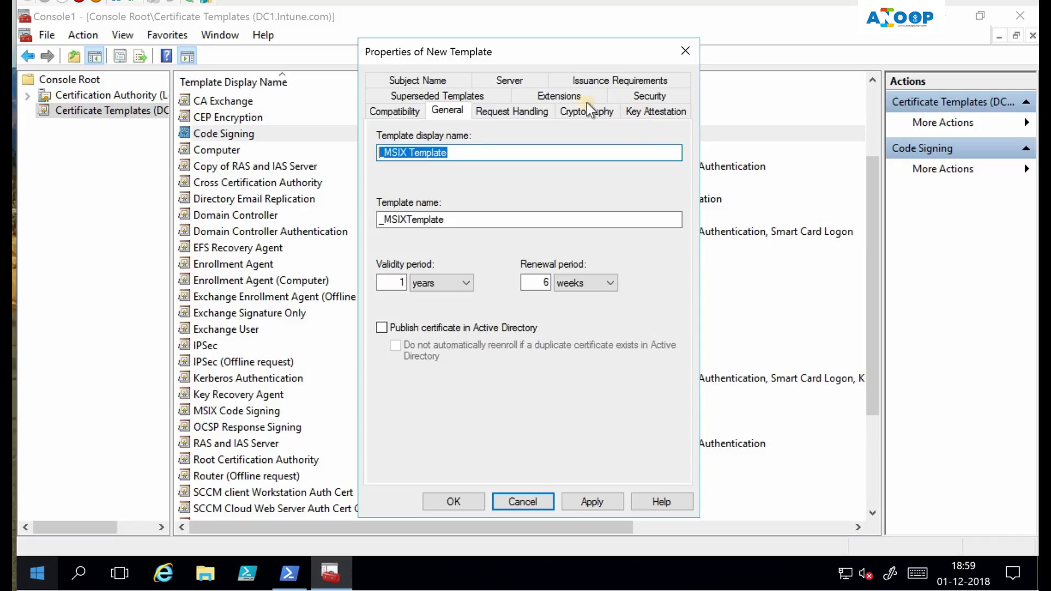
click(521, 113)
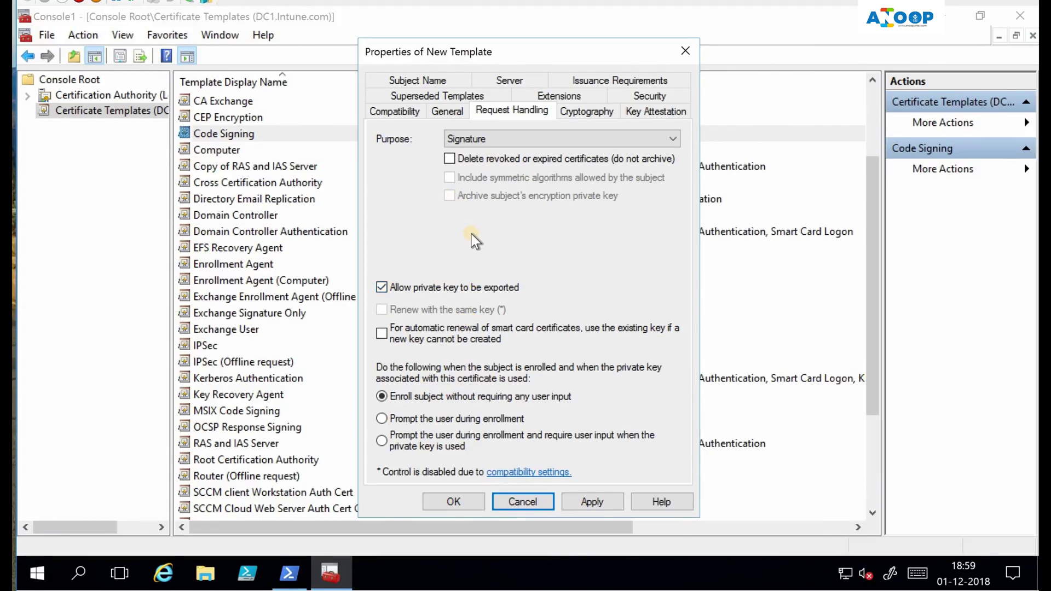
click(559, 95)
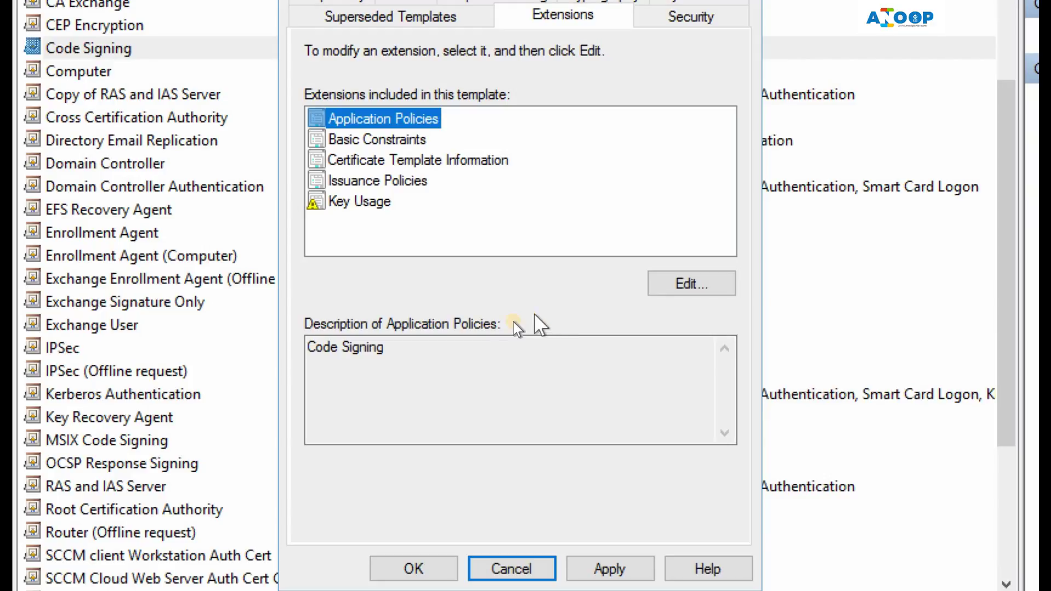
Enable the Basic Constraints extension on _MSIX Template
click(399, 346)
drag(399, 346, 298, 351)
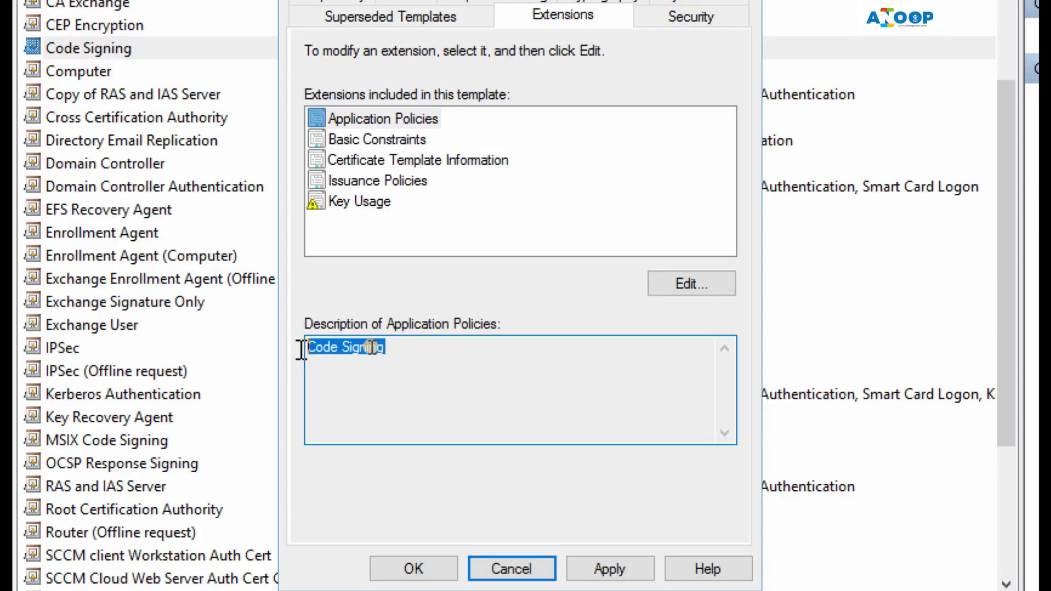
click(355, 140)
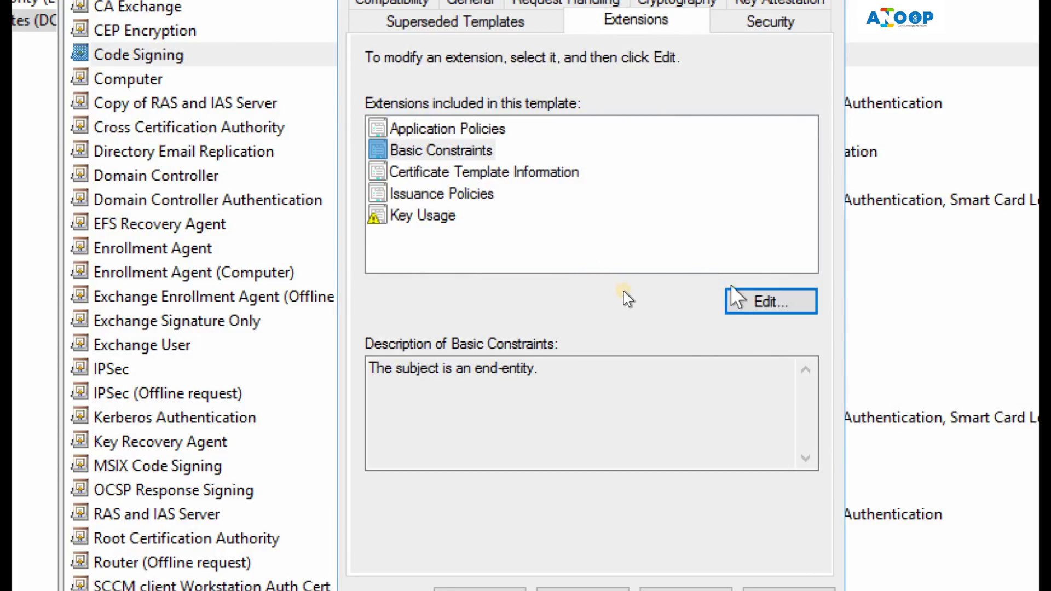
click(739, 301)
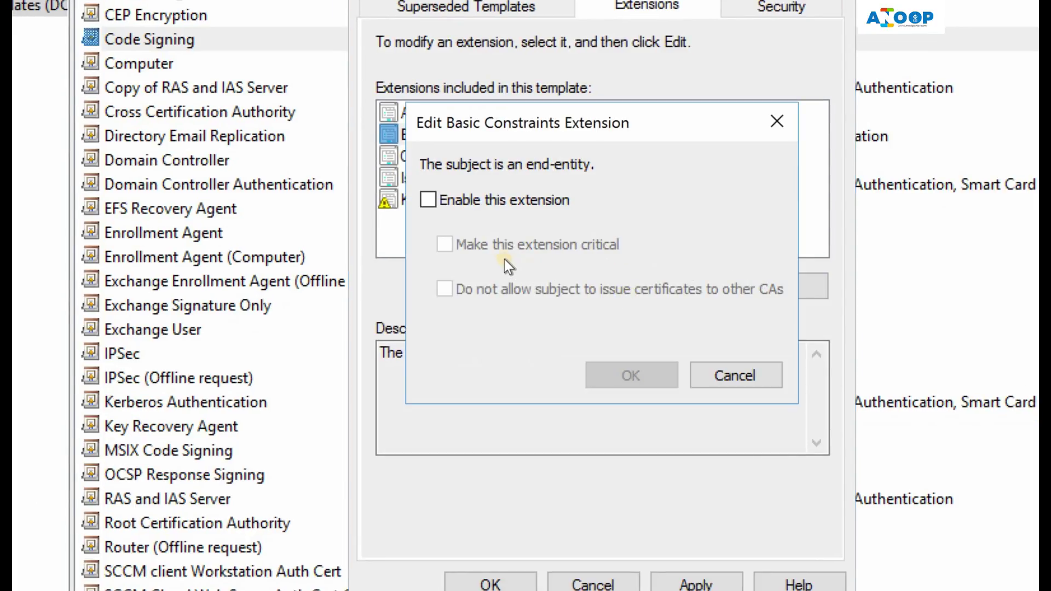
click(544, 203)
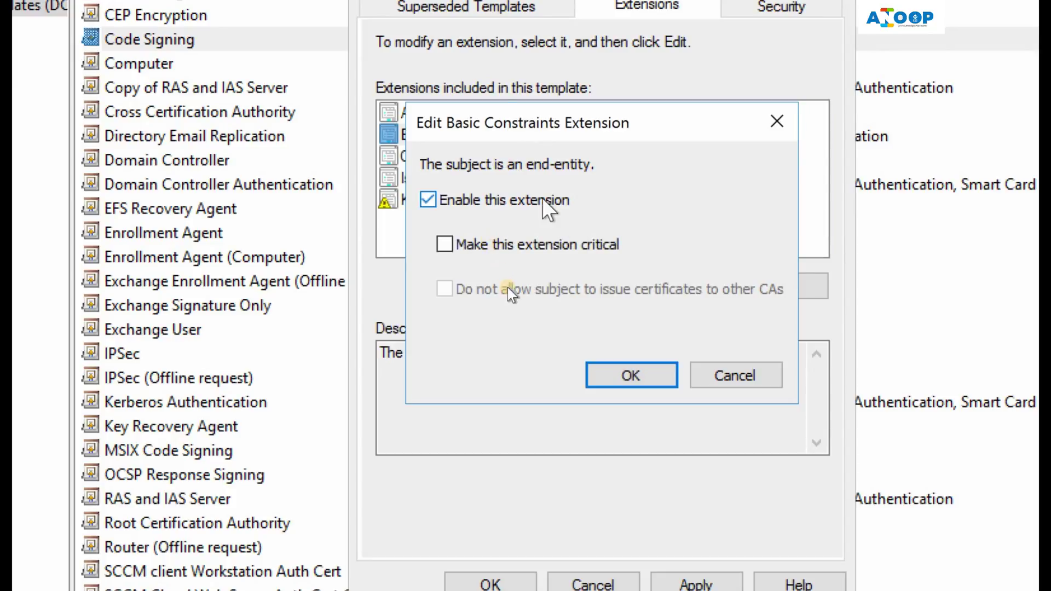
click(629, 376)
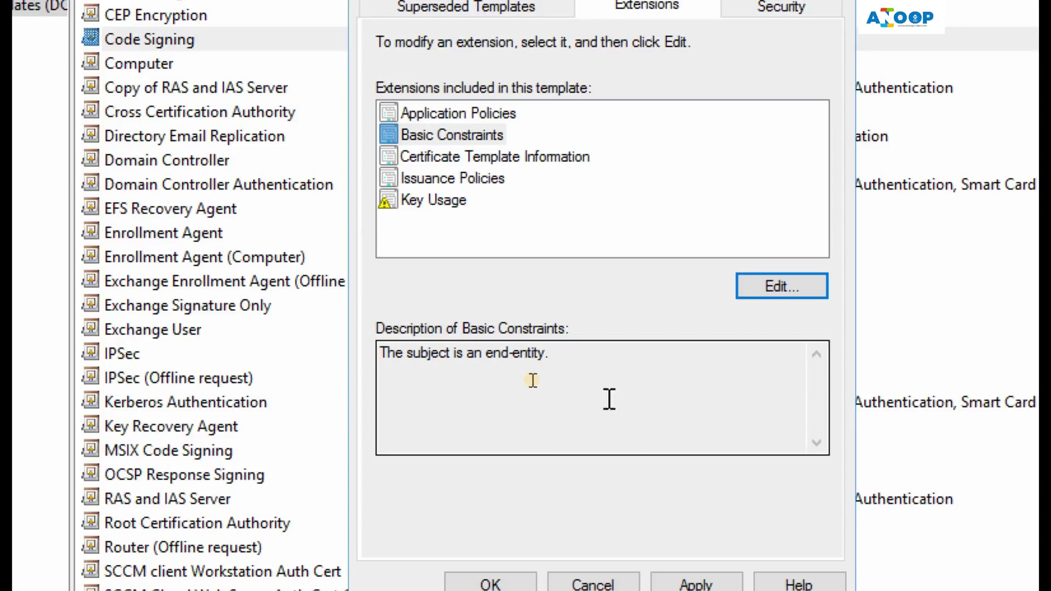
Set the subject name to be supplied in the request and save the template
click(416, 108)
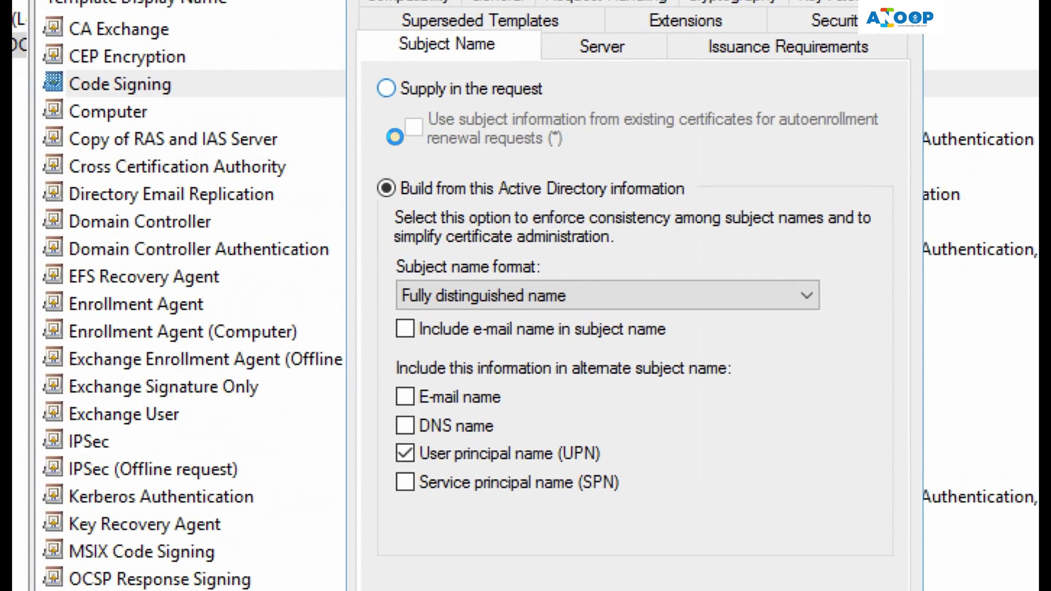
click(386, 90)
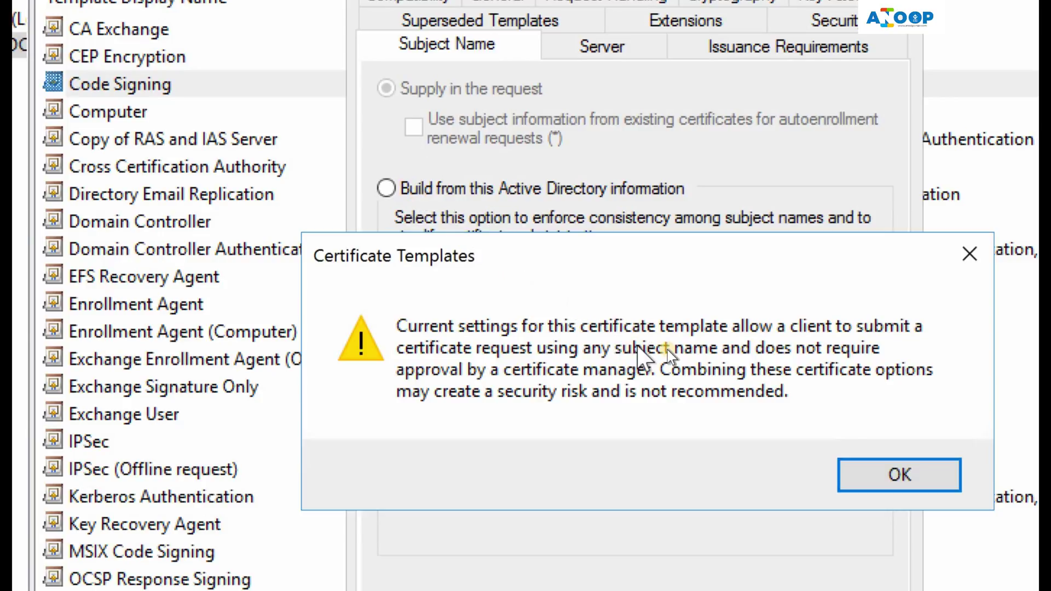
click(898, 477)
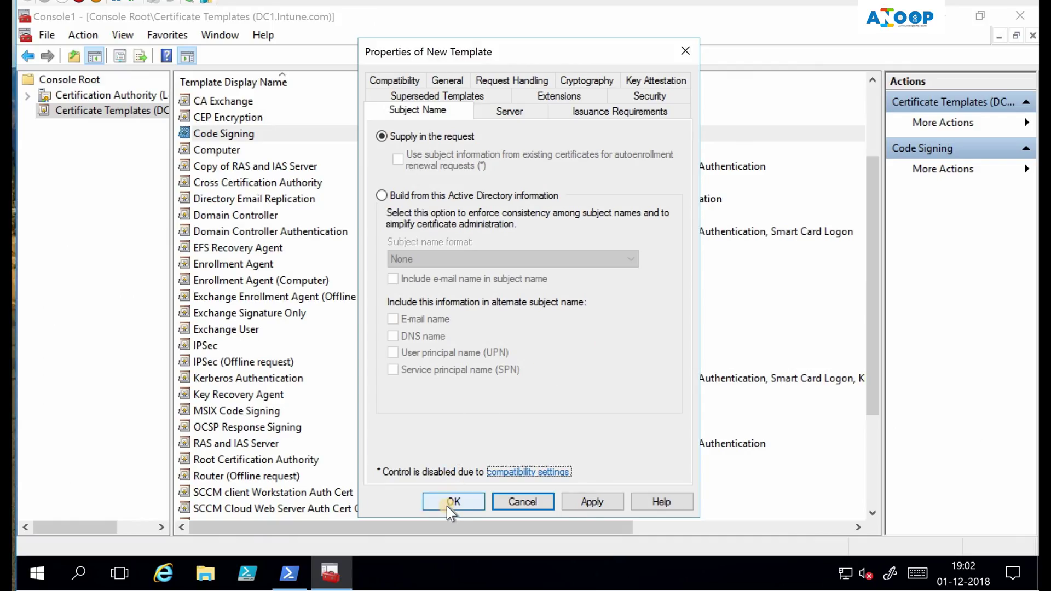
click(446, 501)
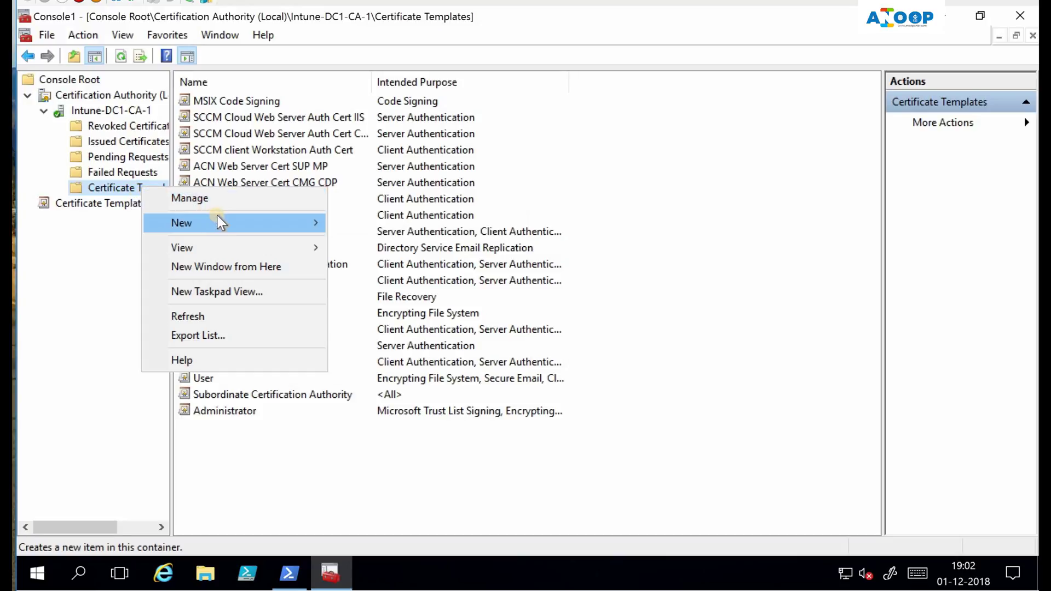
Enable _MSIX Template for issuing on Intune-DC1-CA-1, then switch to the Windows 10 client
mouse_move(265, 219)
click(365, 227)
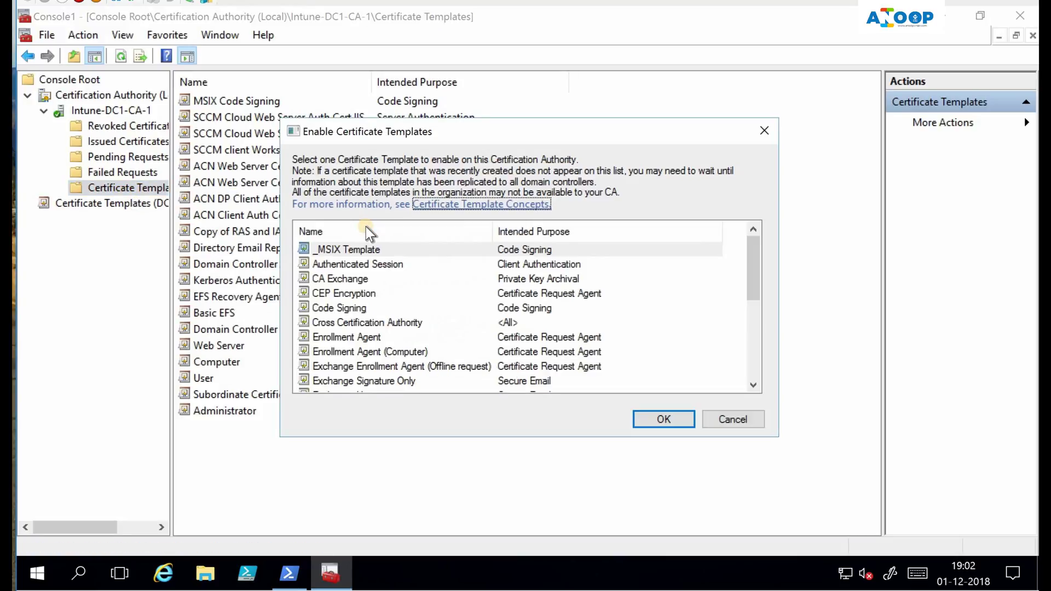
click(355, 249)
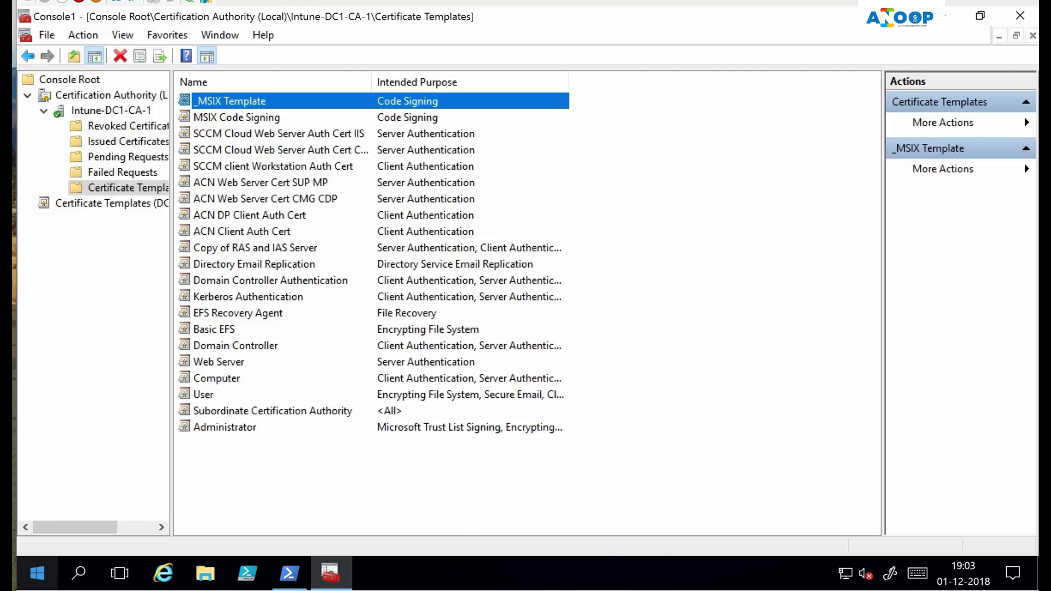
mouse_move(539, 585)
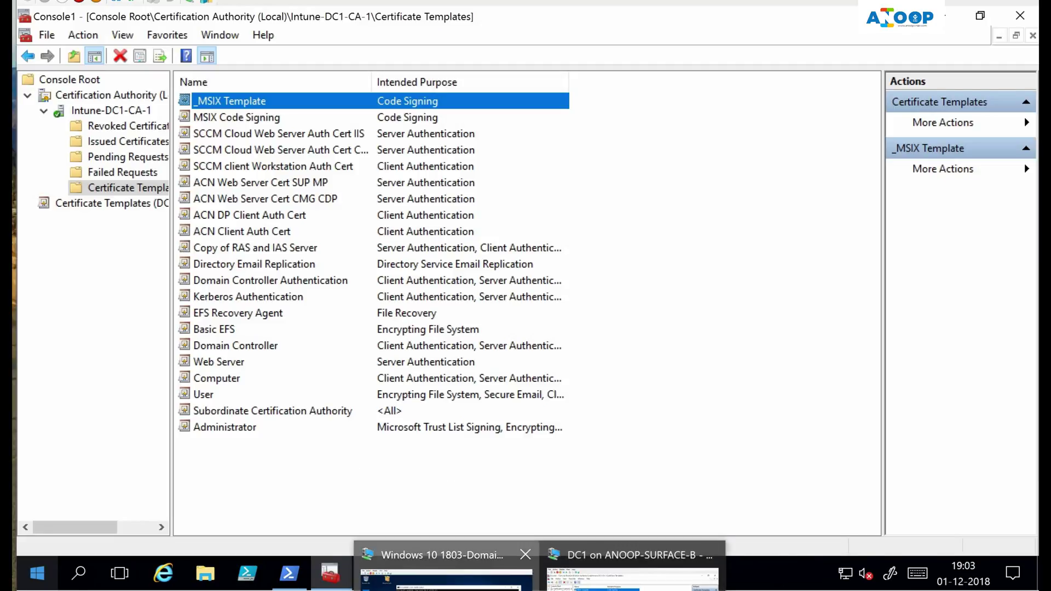
click(446, 575)
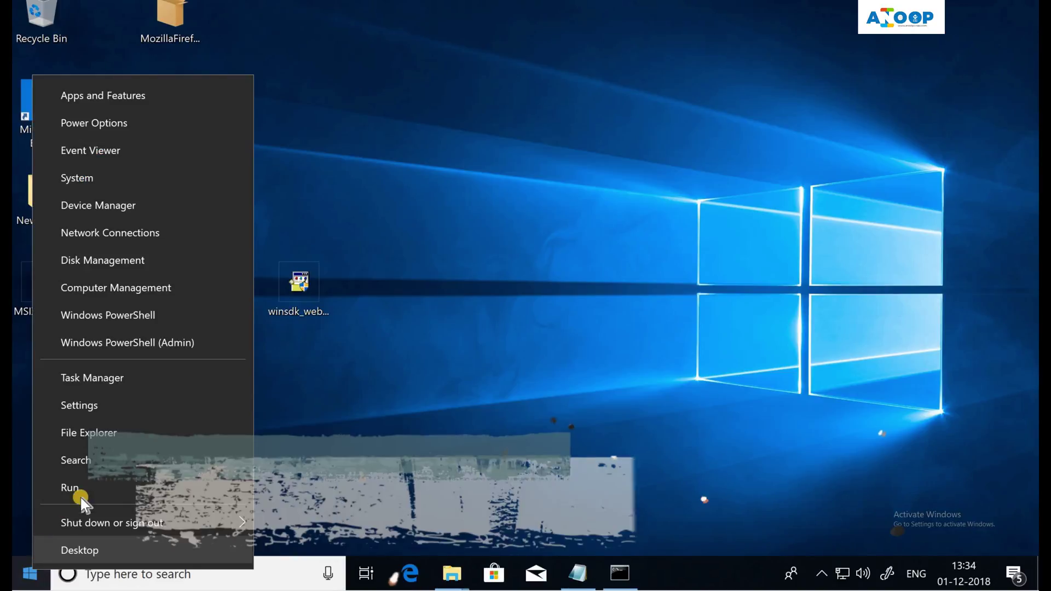
Launch mmc and add the Certificates snap-in for the current user account
click(81, 495)
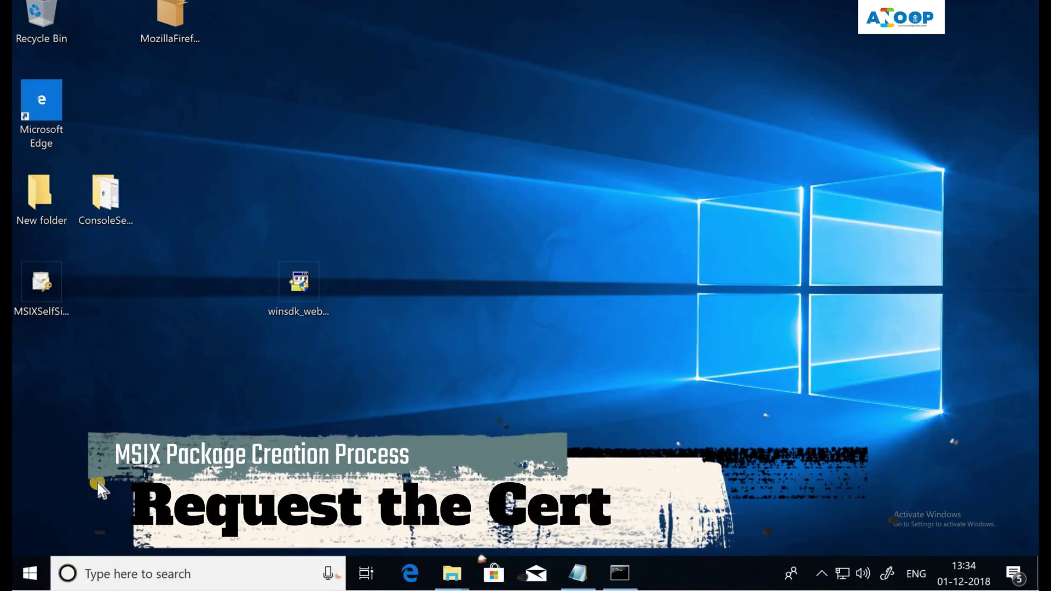
text(mmc)
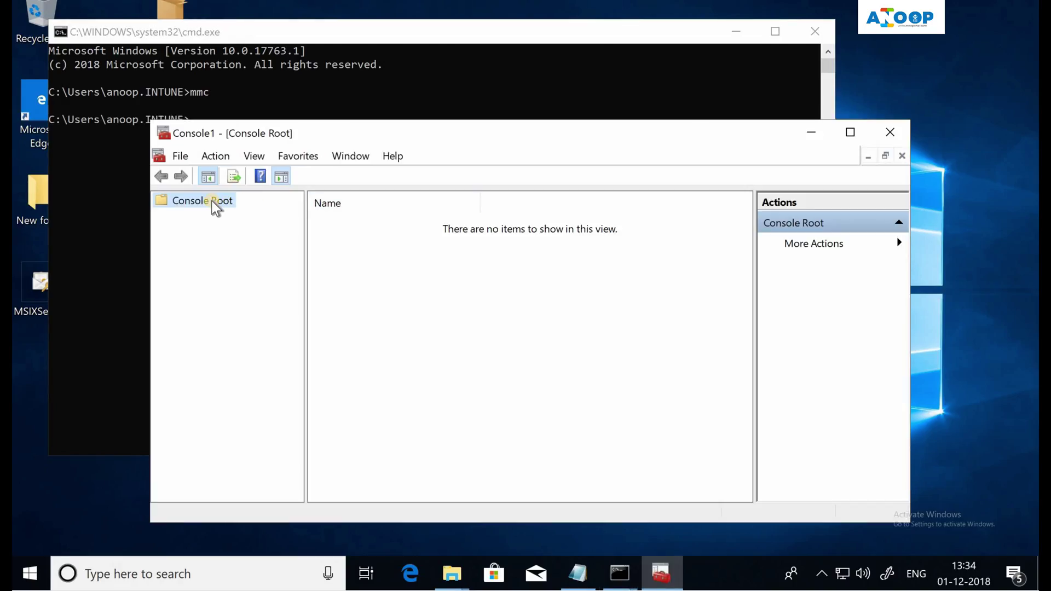
right_click(216, 207)
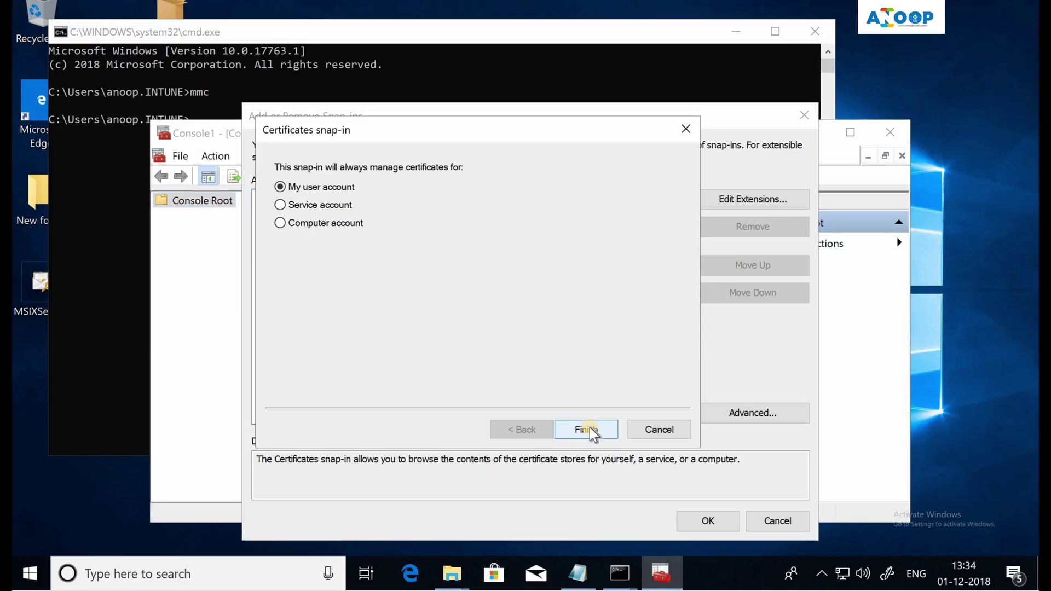
click(591, 430)
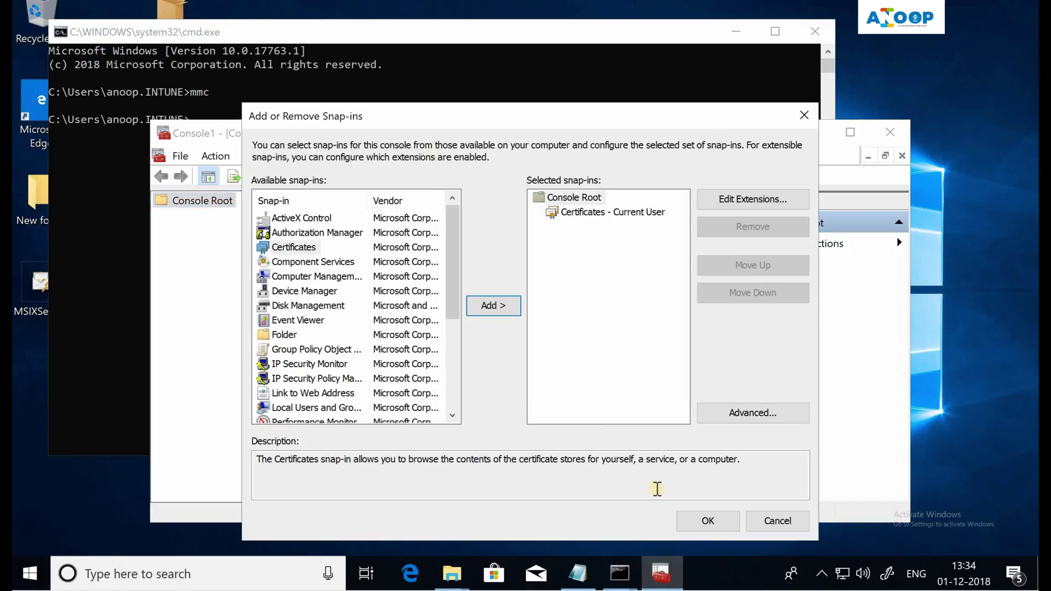
click(707, 522)
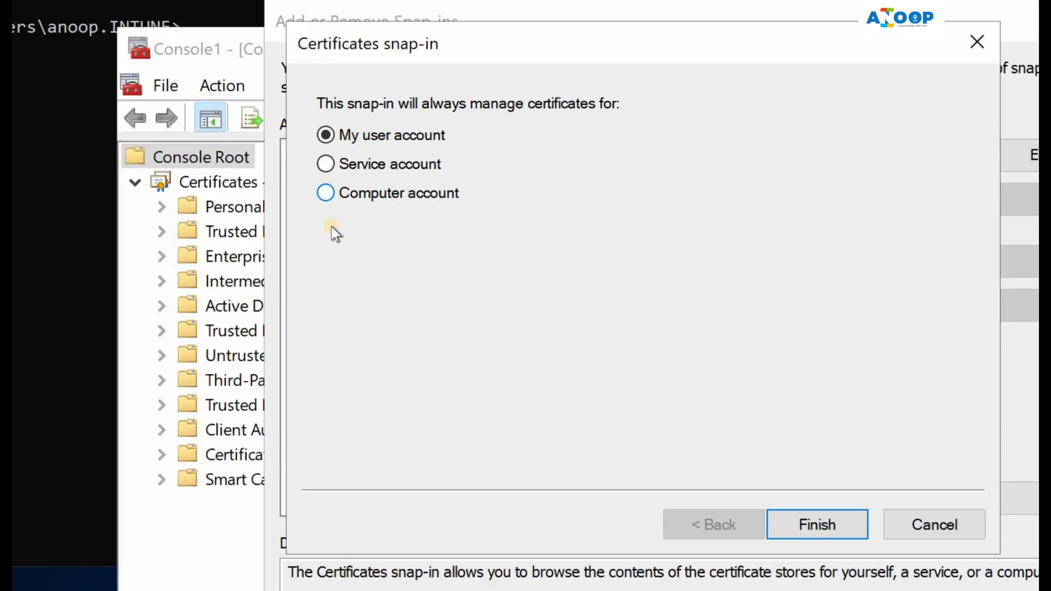
key(Return)
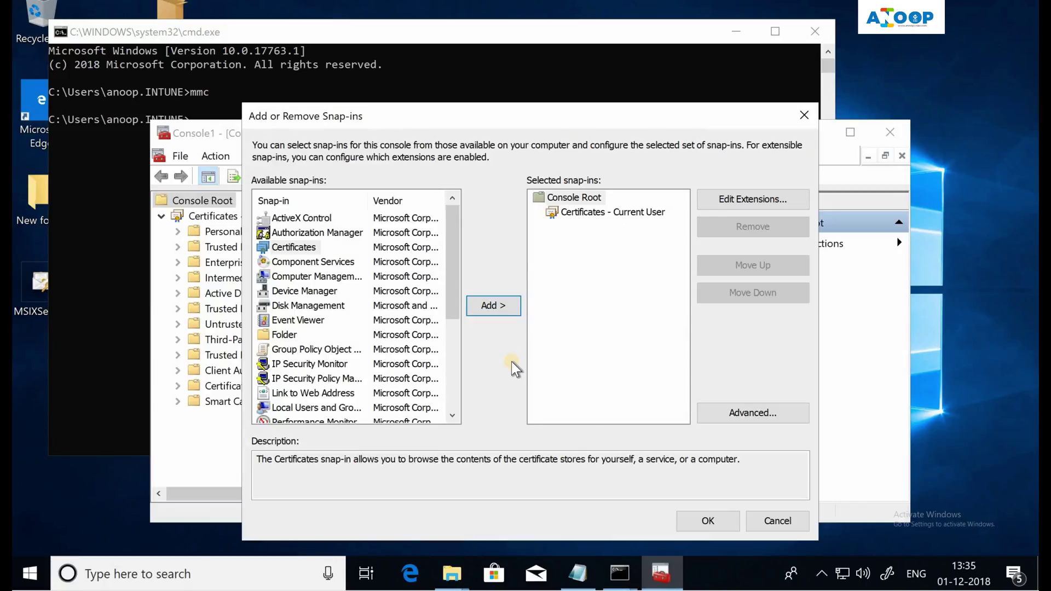
click(708, 521)
Request a new certificate from the Personal certificates store
click(178, 231)
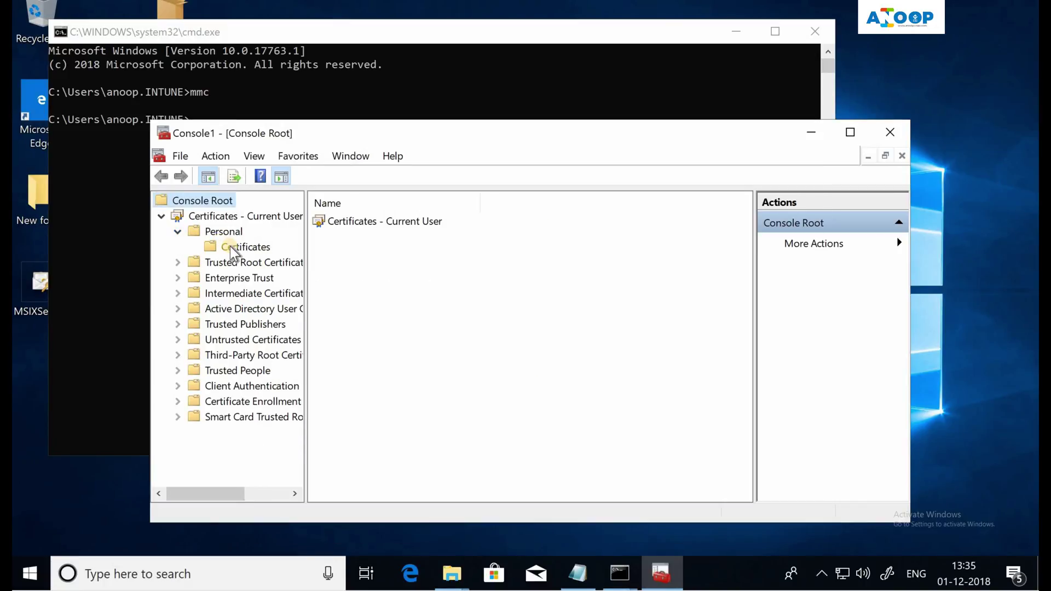
right_click(235, 253)
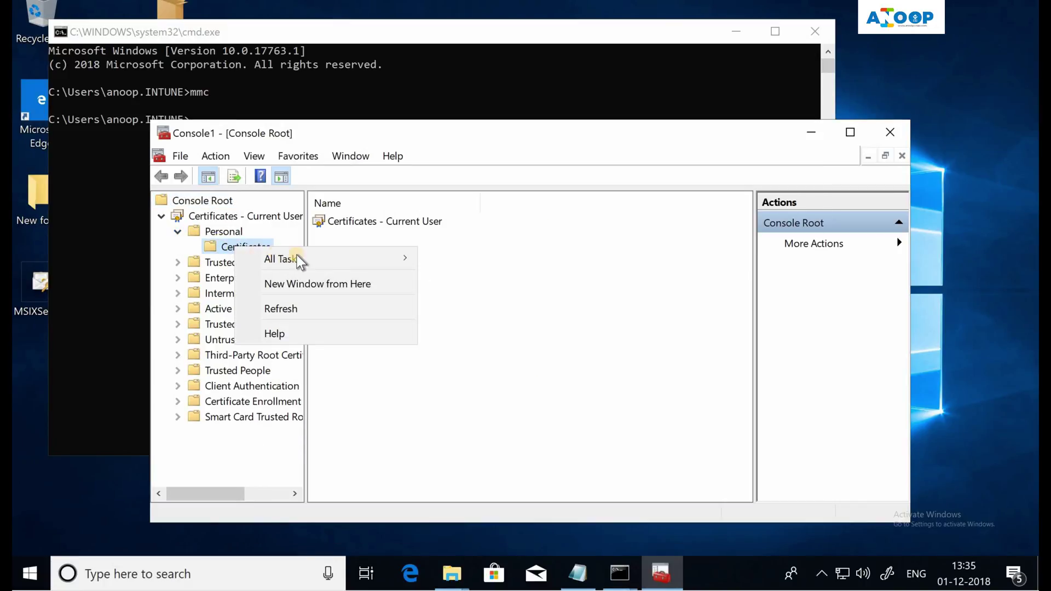
mouse_move(307, 259)
click(459, 262)
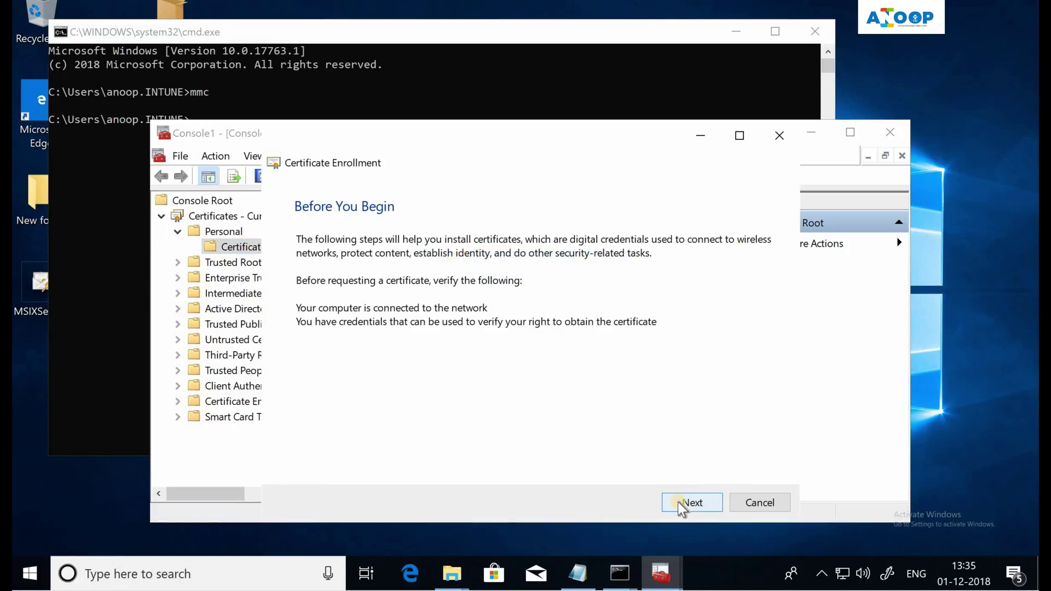
Under the Active Directory enrollment policy, set _MSIX Template's subject Common name to the publisher's name
click(682, 504)
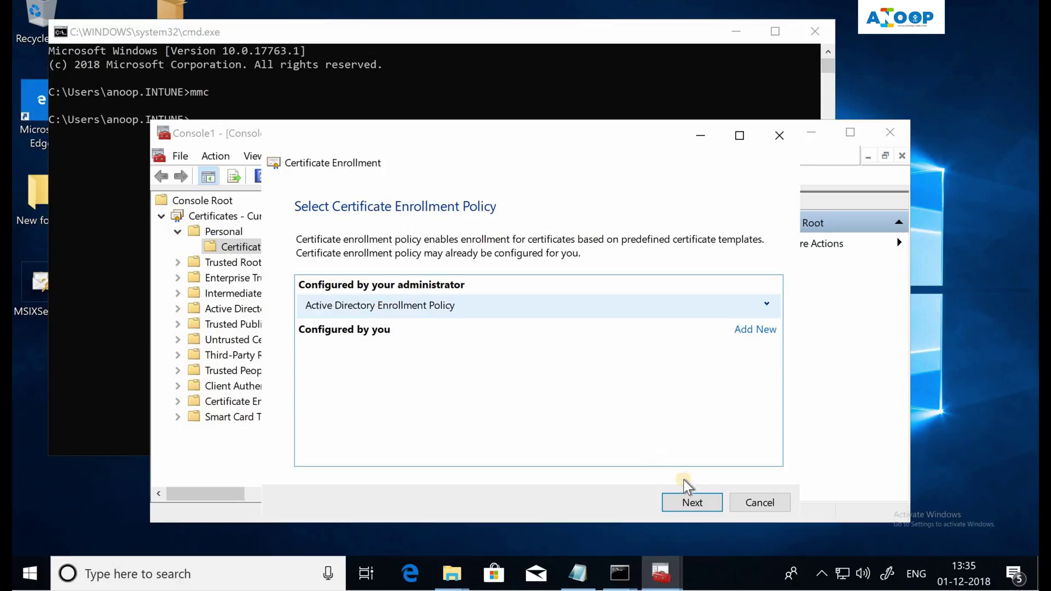
click(693, 505)
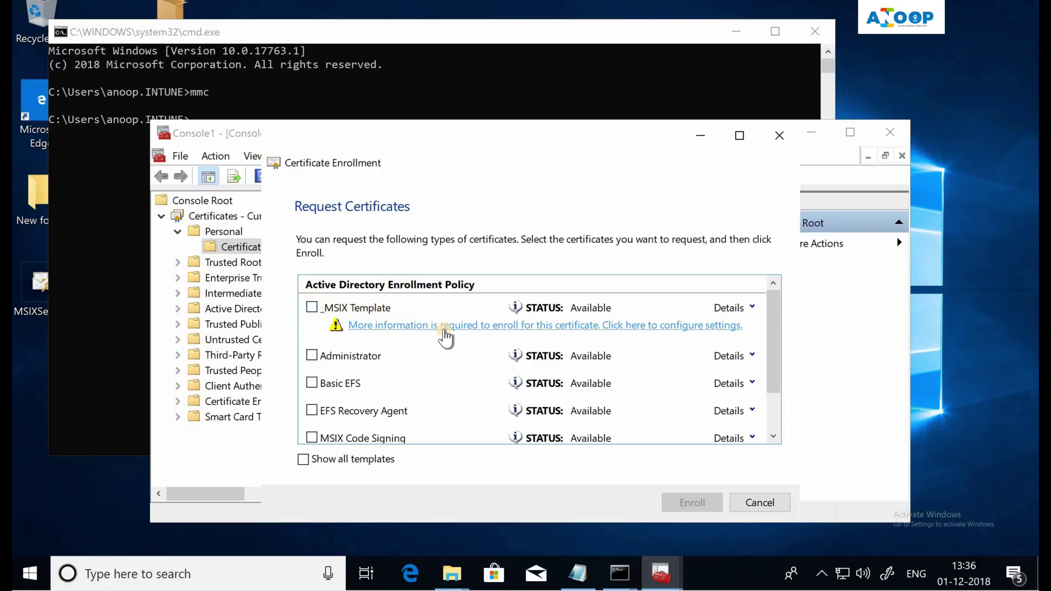
click(445, 337)
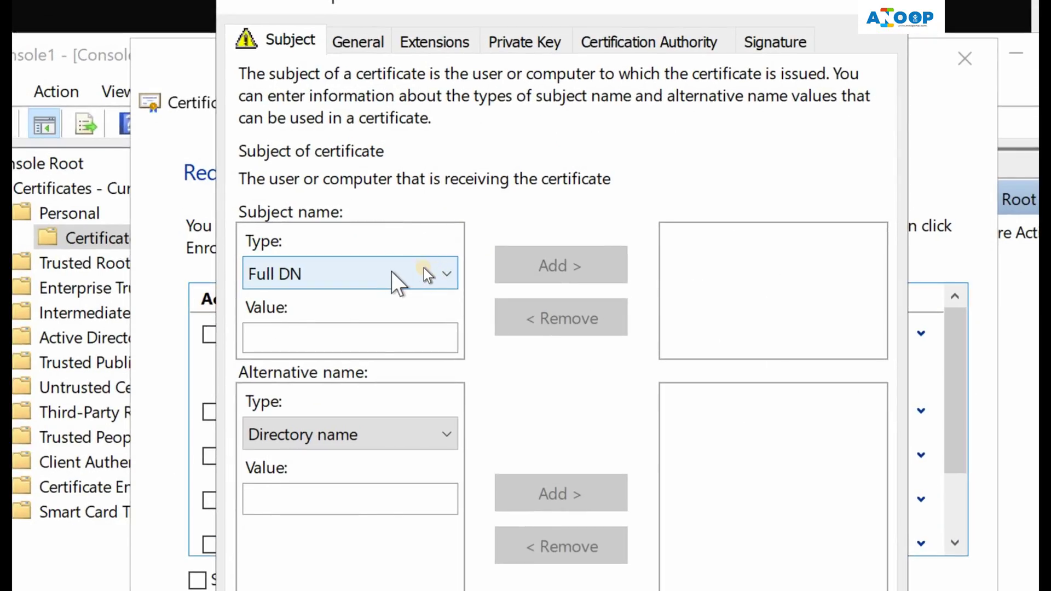
click(392, 274)
click(368, 325)
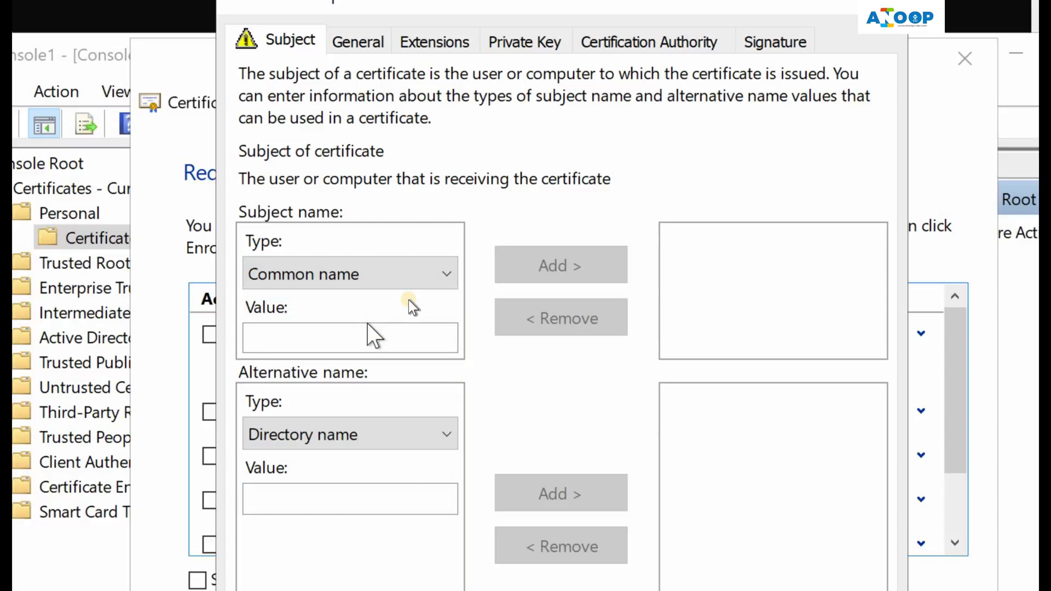
click(331, 339)
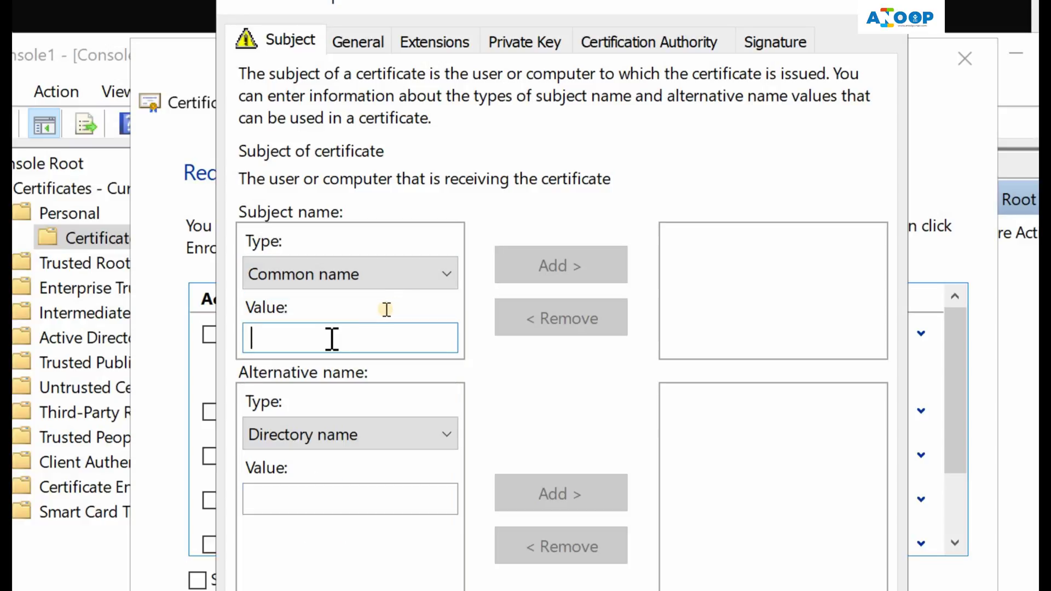
text(An)
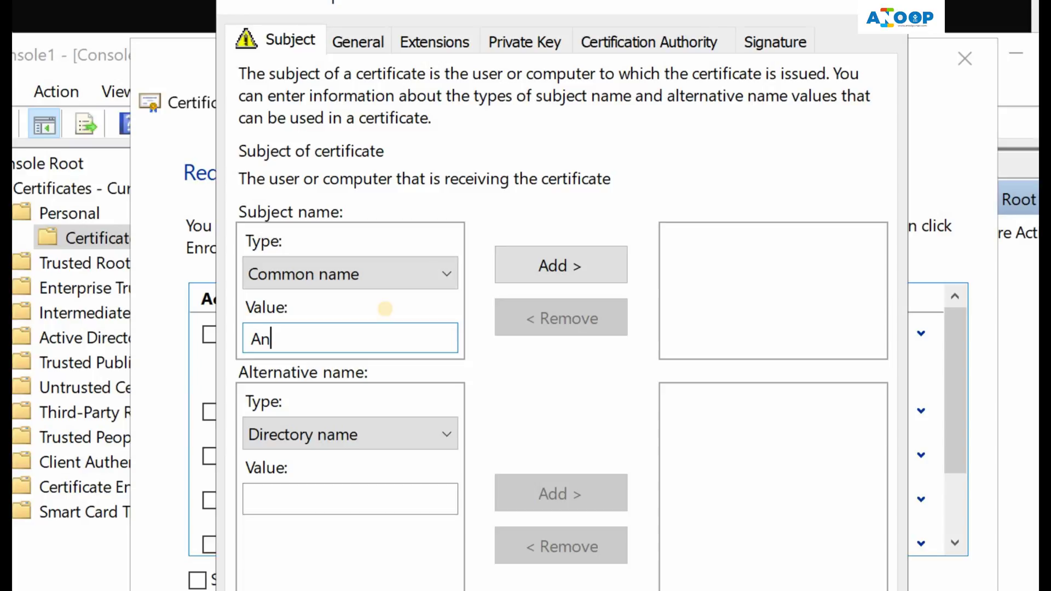
text(oop)
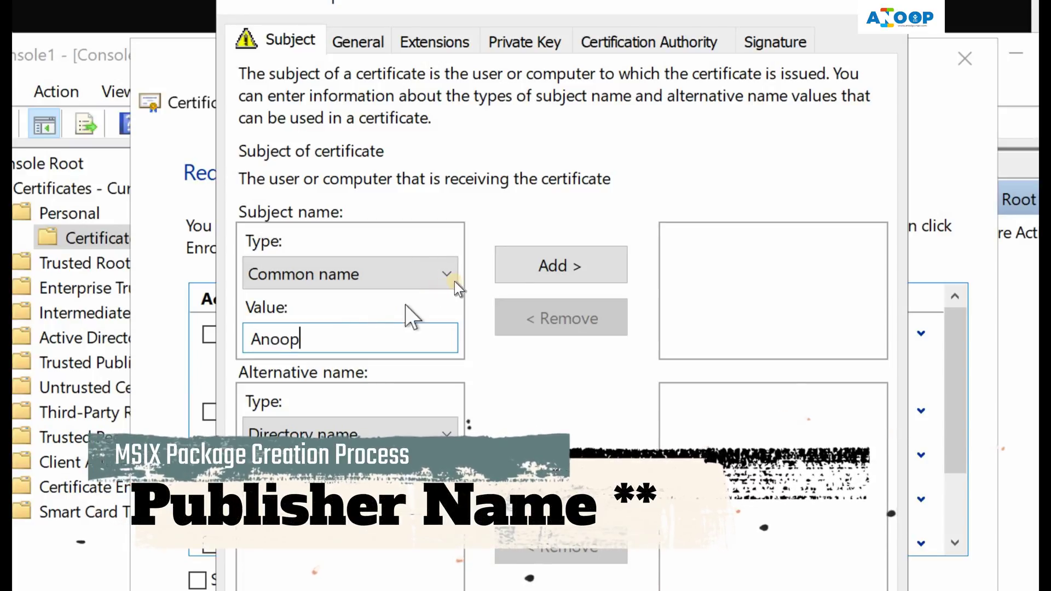
click(508, 268)
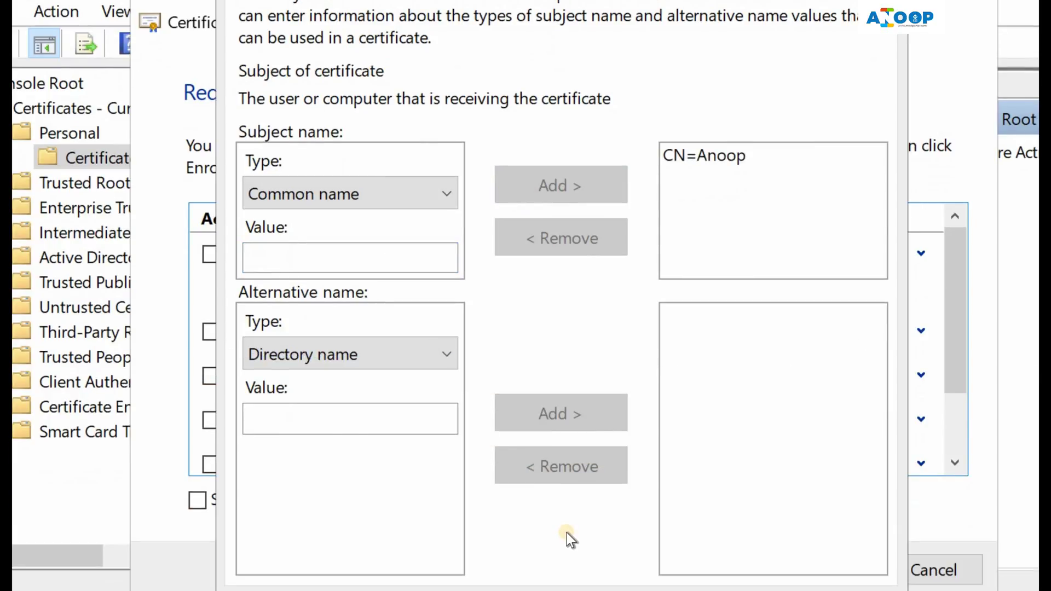
key(Return)
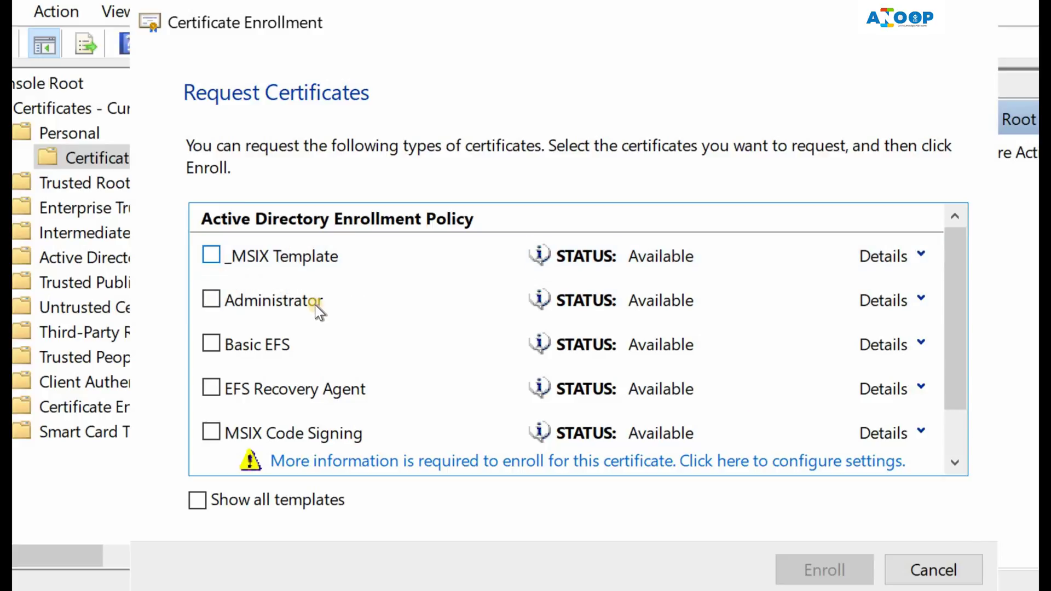
Enroll the _MSIX Template certificate and view the Personal certificates
click(211, 255)
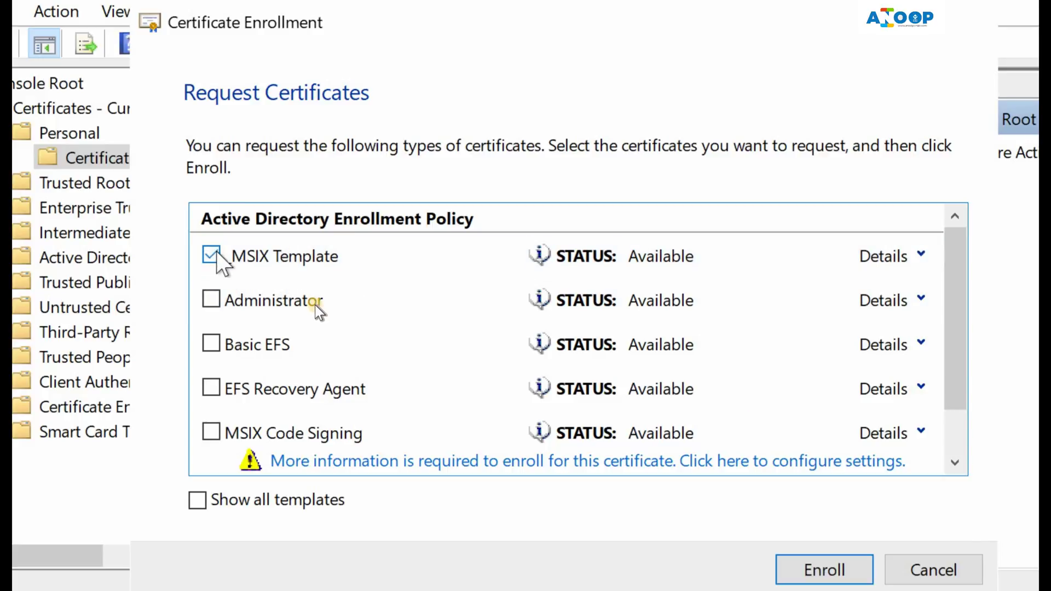
click(815, 569)
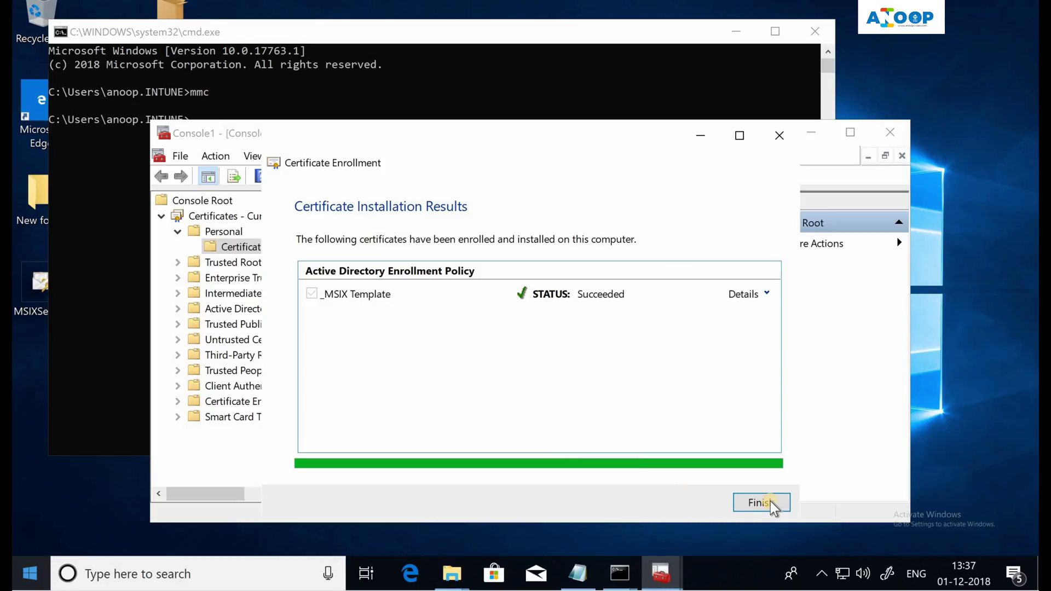
click(761, 502)
click(258, 248)
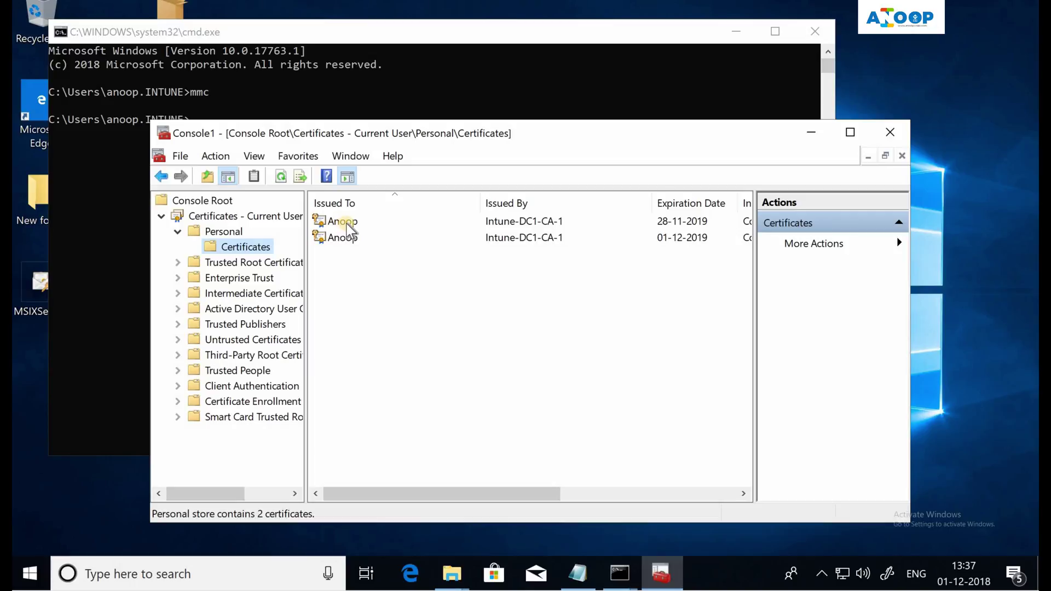
Export the newest certificate with its private key in PFX format
click(347, 225)
right_click(346, 224)
mouse_move(388, 262)
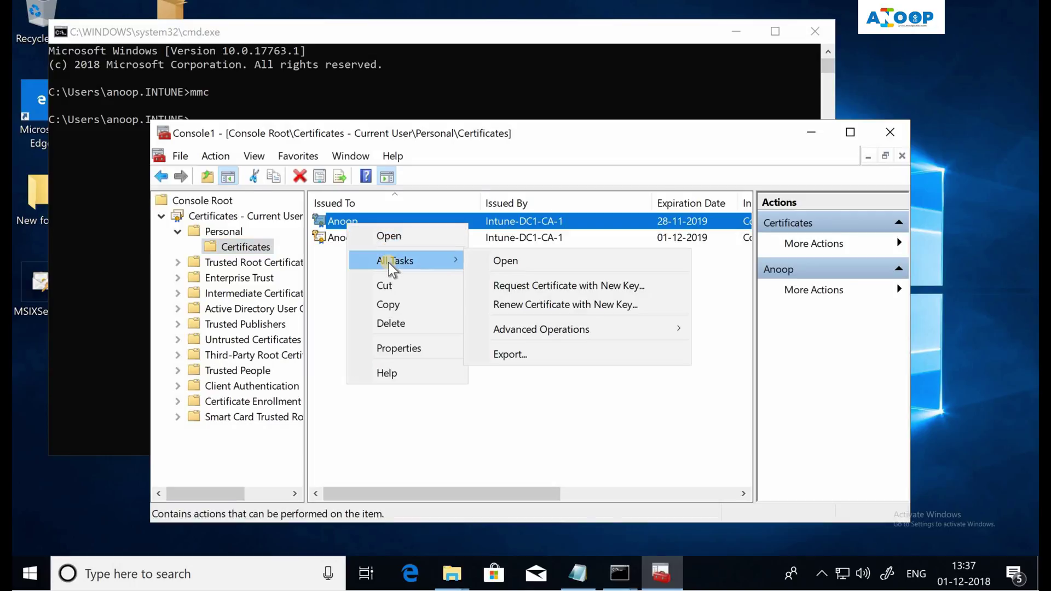
click(521, 356)
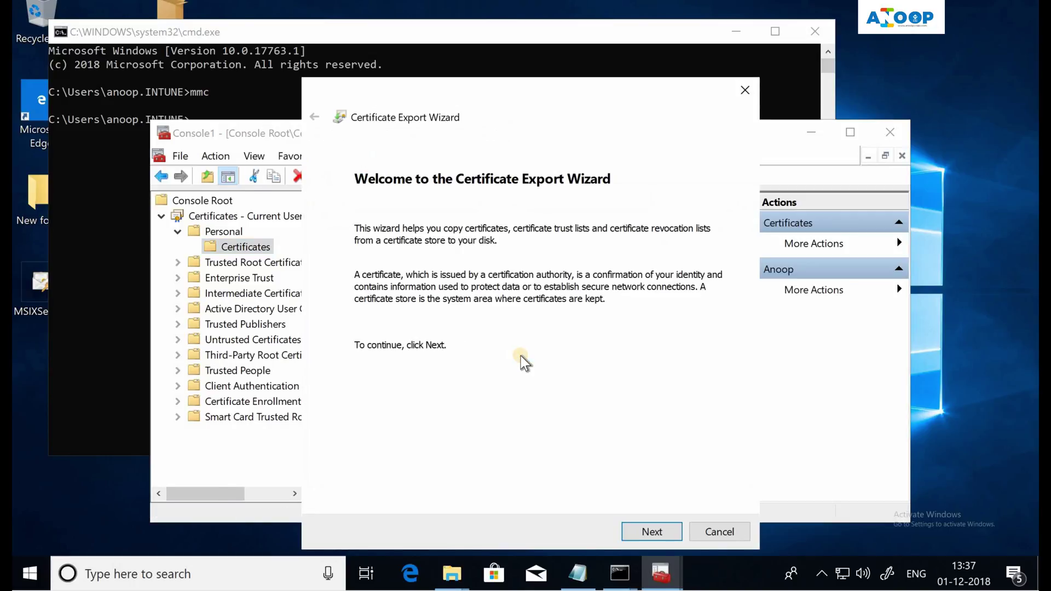
click(650, 532)
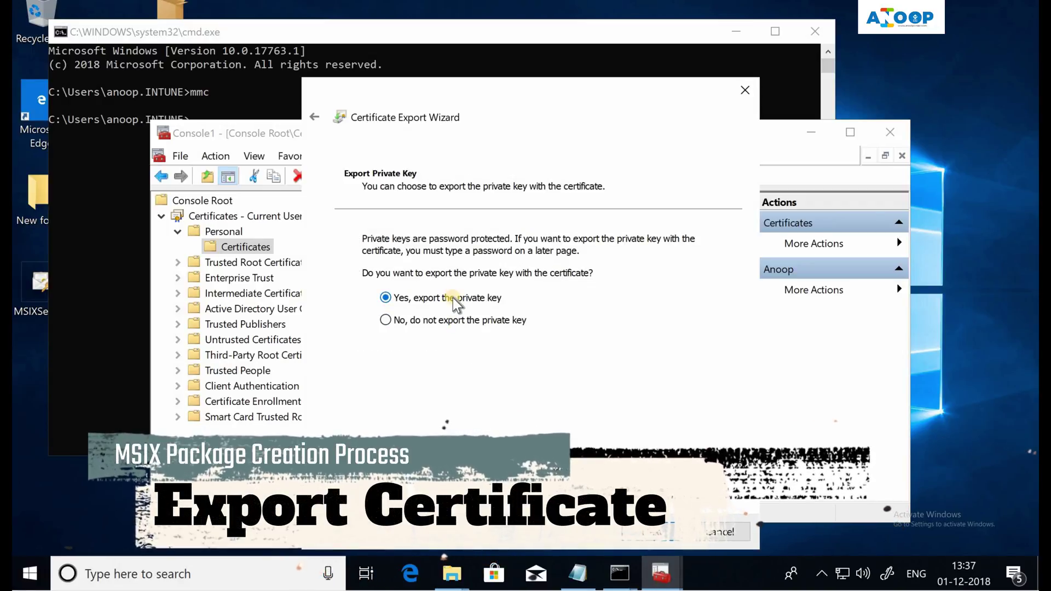
click(453, 299)
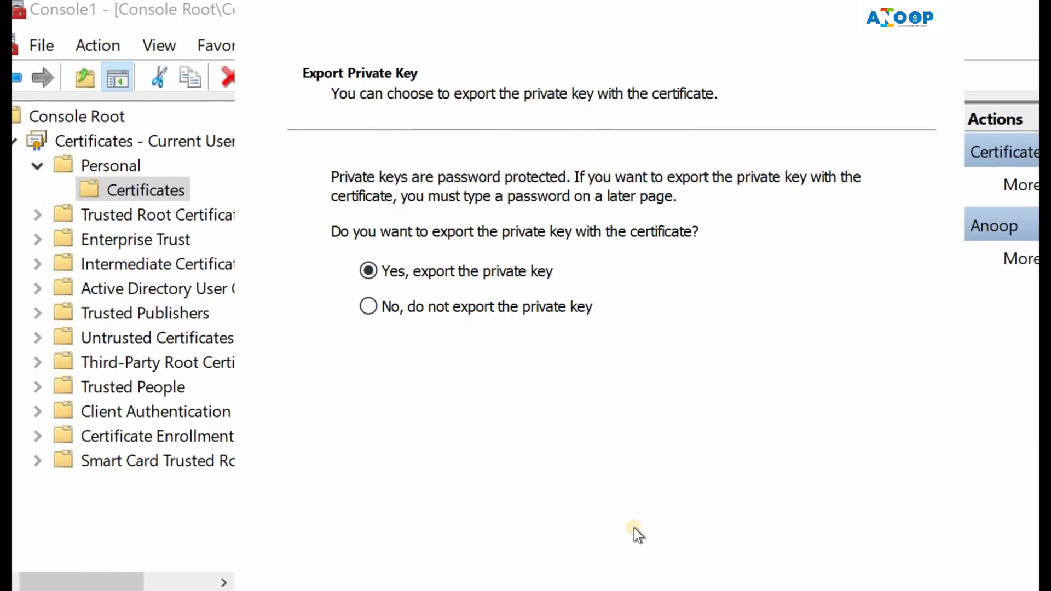
key(Return)
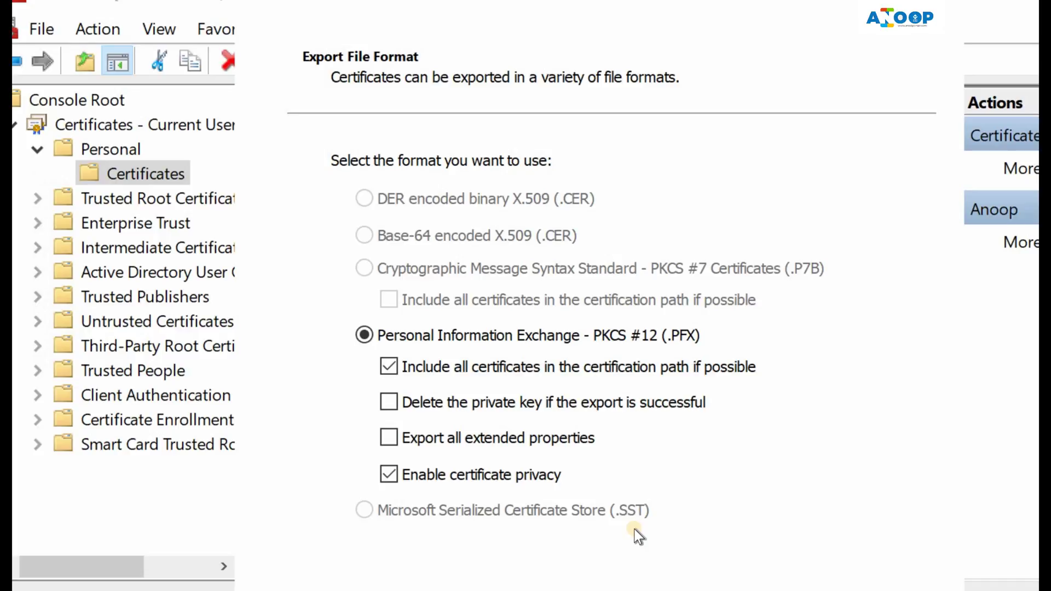
key(Return)
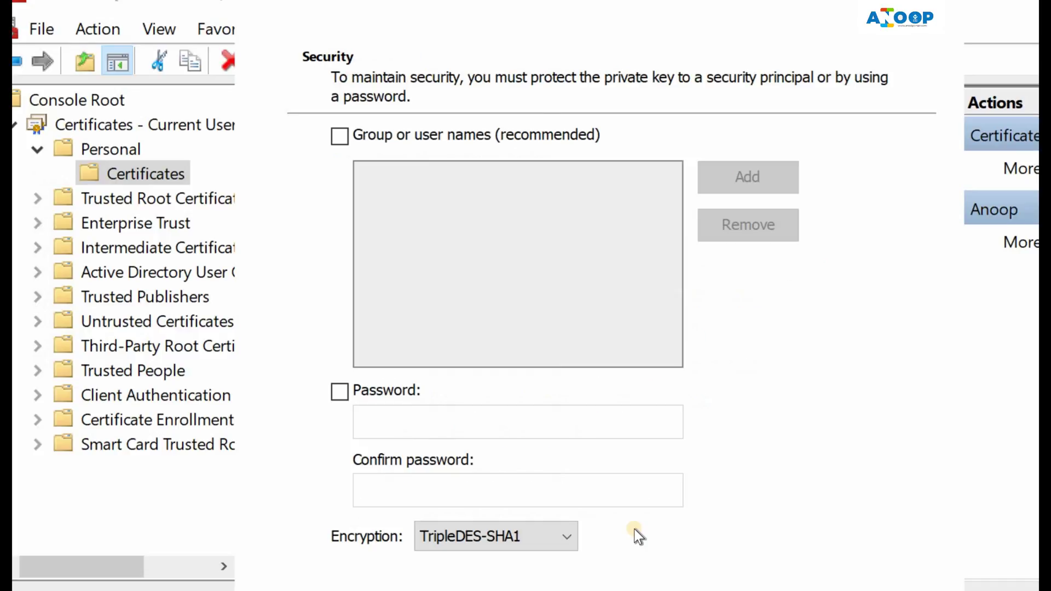
Protect the exported private key with a password, entered and confirmed
click(383, 390)
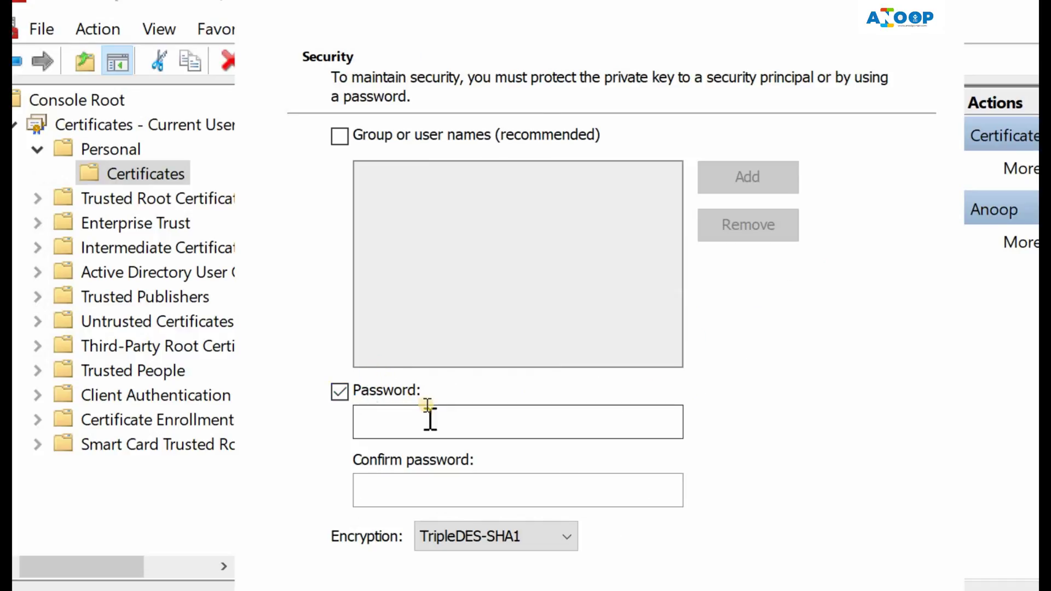
click(434, 422)
text(12)
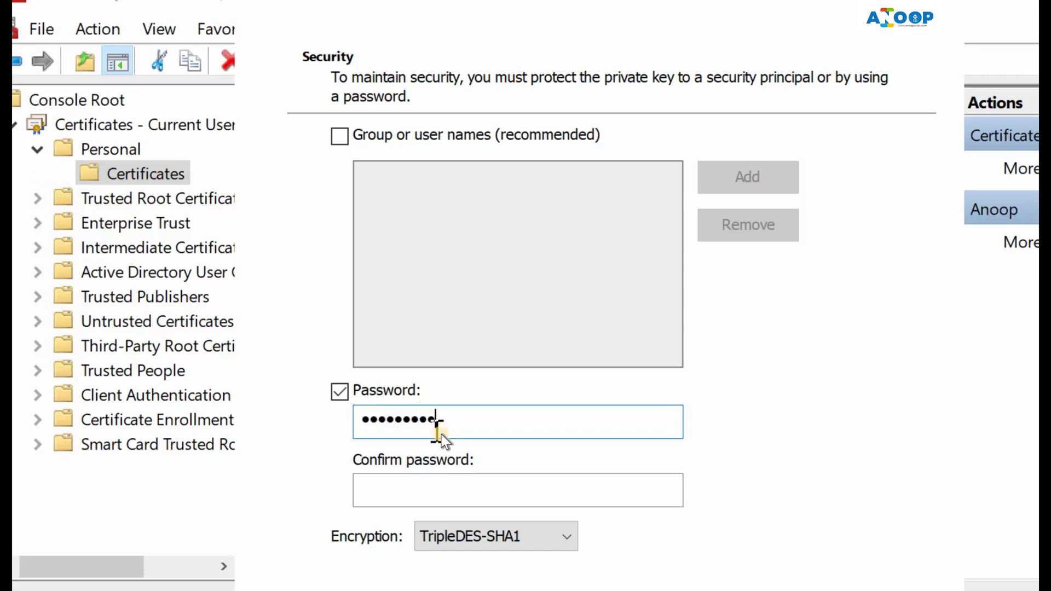
click(459, 491)
text(123)
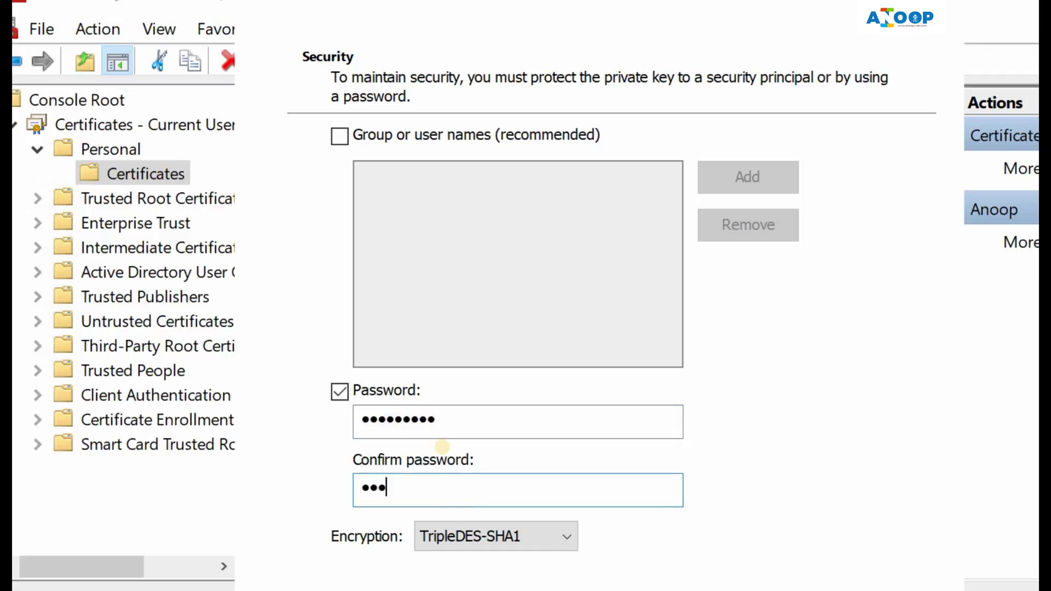
text(456789)
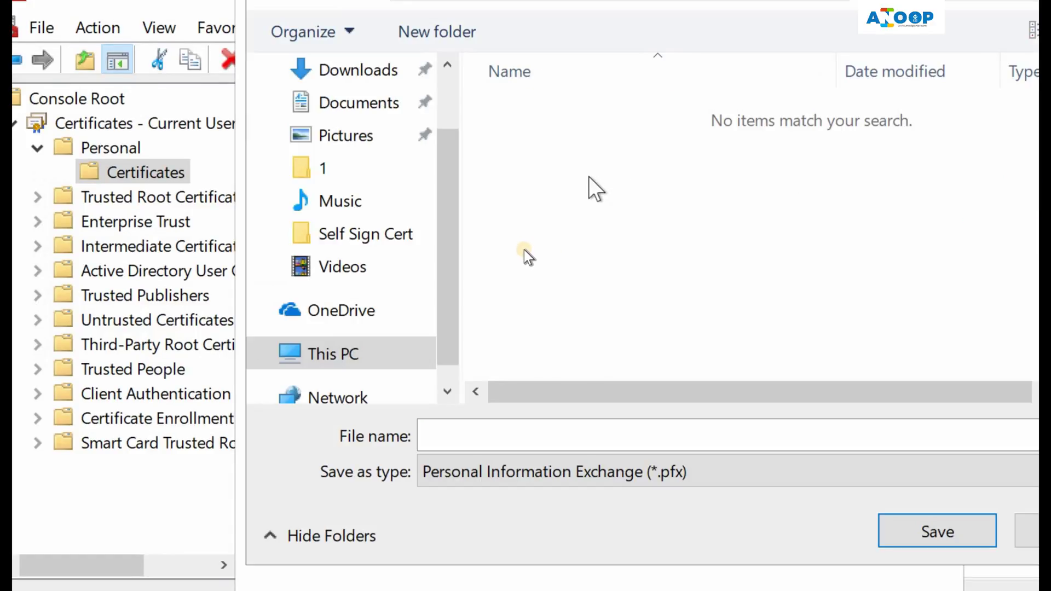
Save the export as MSIXSigningCert1.pfx and complete the wizard
click(505, 410)
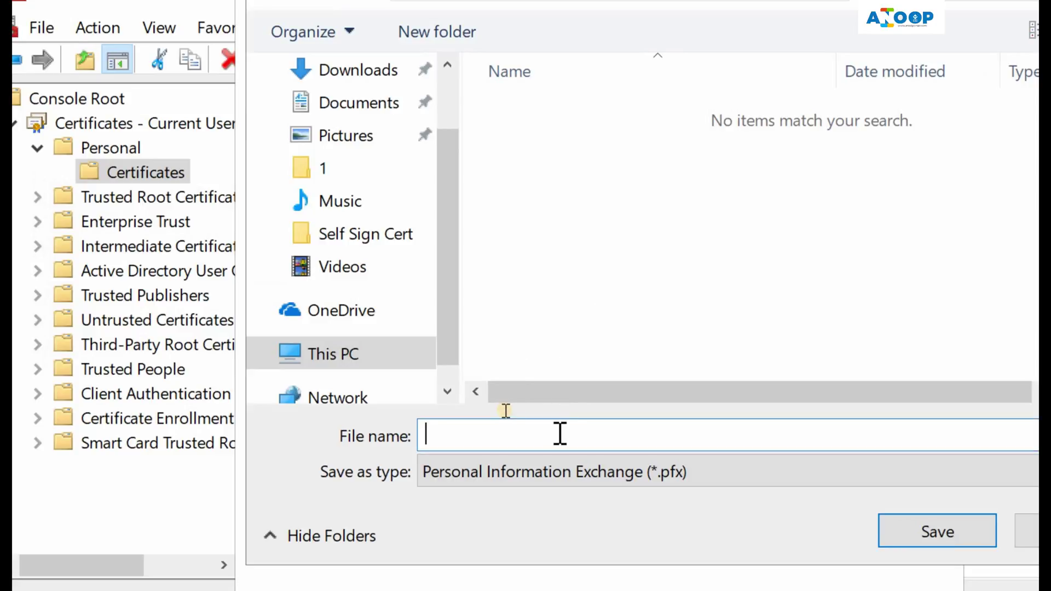
text(MSIC)
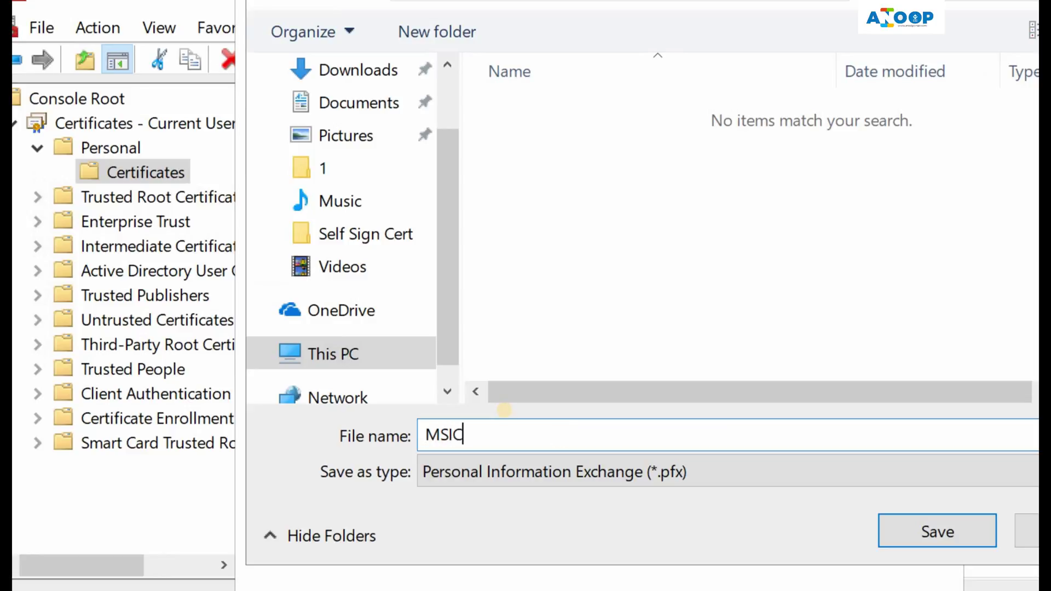
key(BackSpace)
text(XSigningCert1)
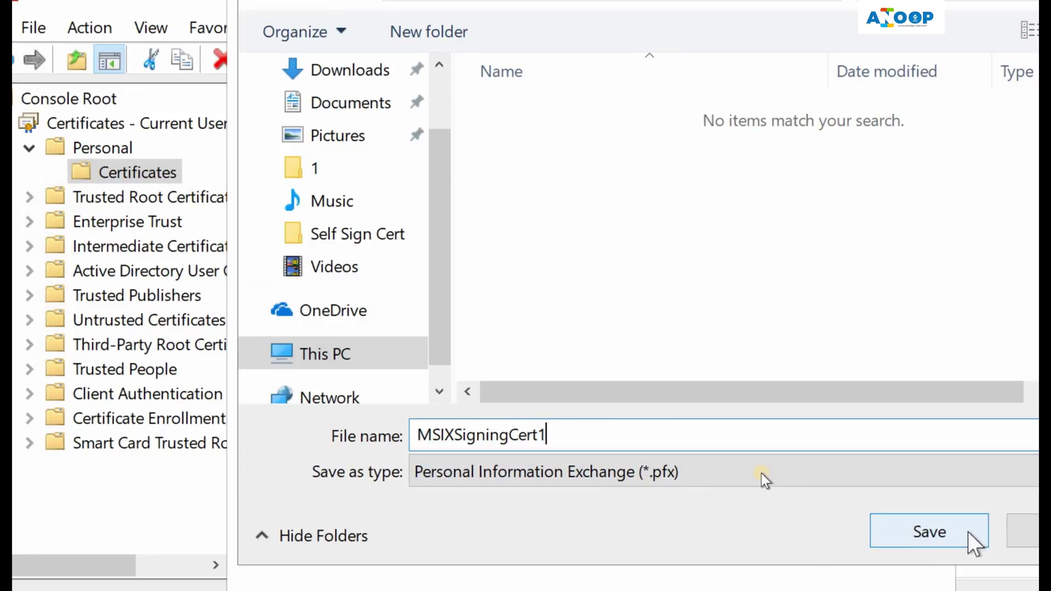
click(971, 541)
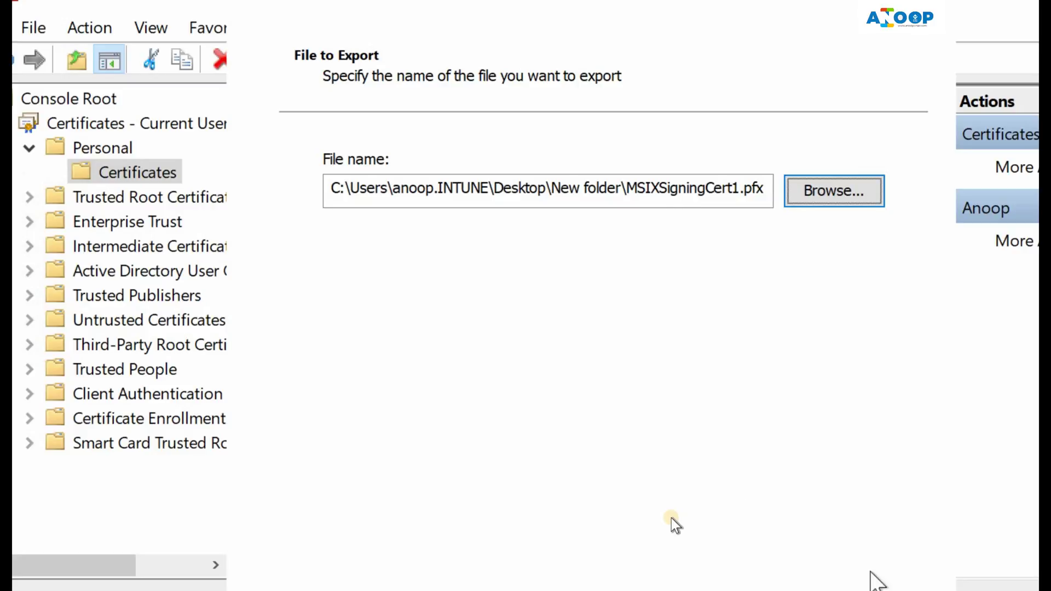
click(876, 579)
click(876, 579)
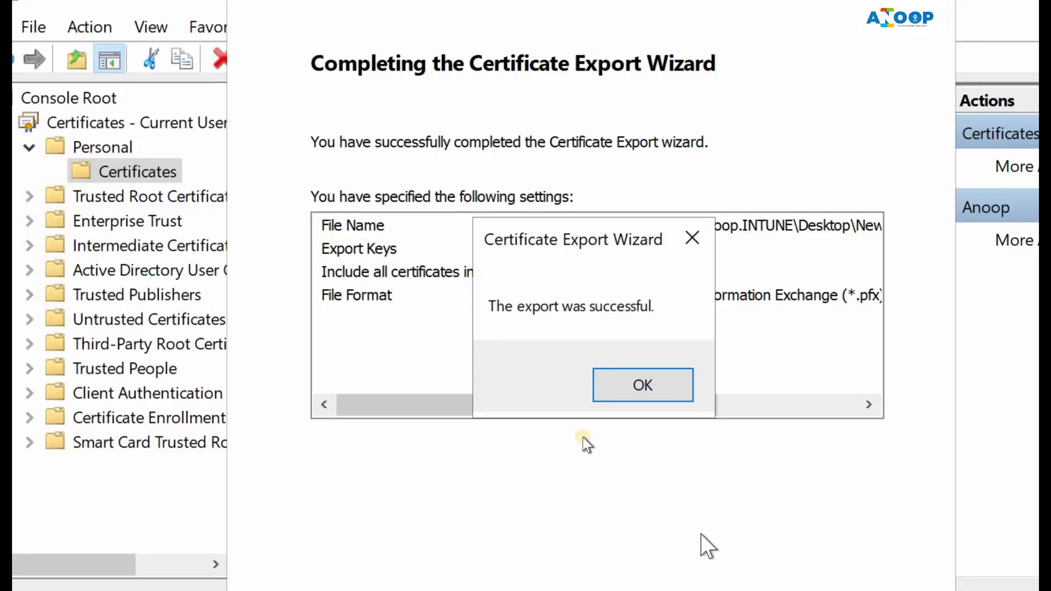
click(645, 393)
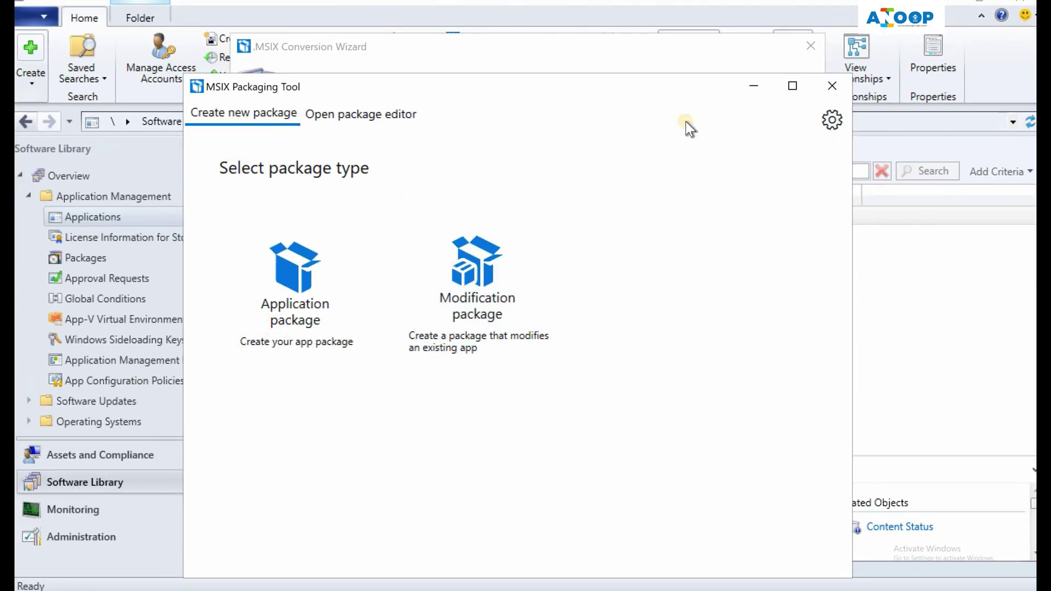
Close the MSIX Packaging Tool window to return to the .MSIX Conversion Wizard
click(832, 88)
On the package page, replace Company Name in the certificate subject CN with the publisher's name
click(617, 523)
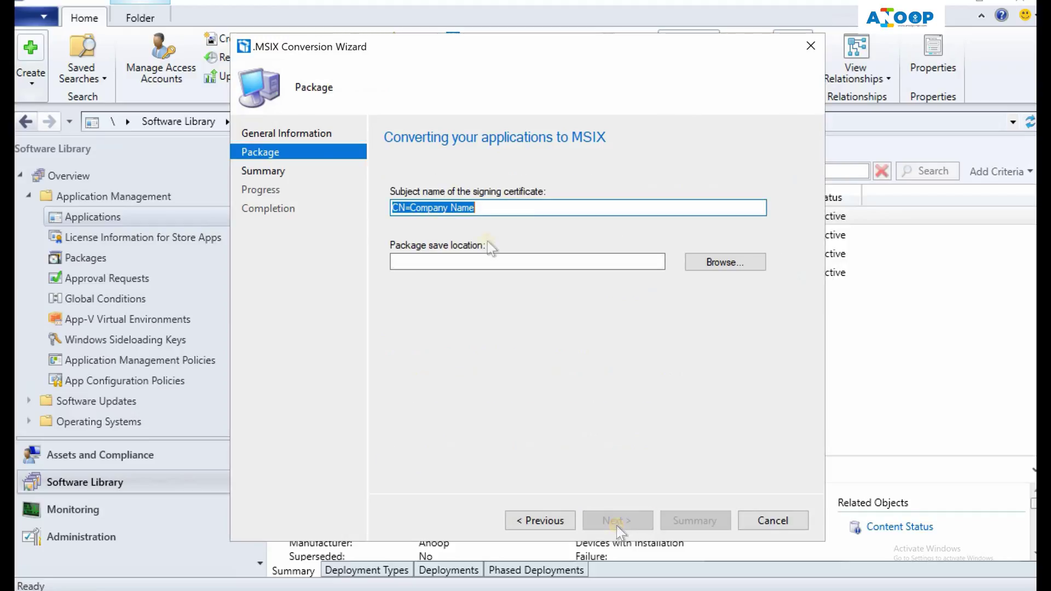
drag(497, 205, 411, 207)
text(Anoop)
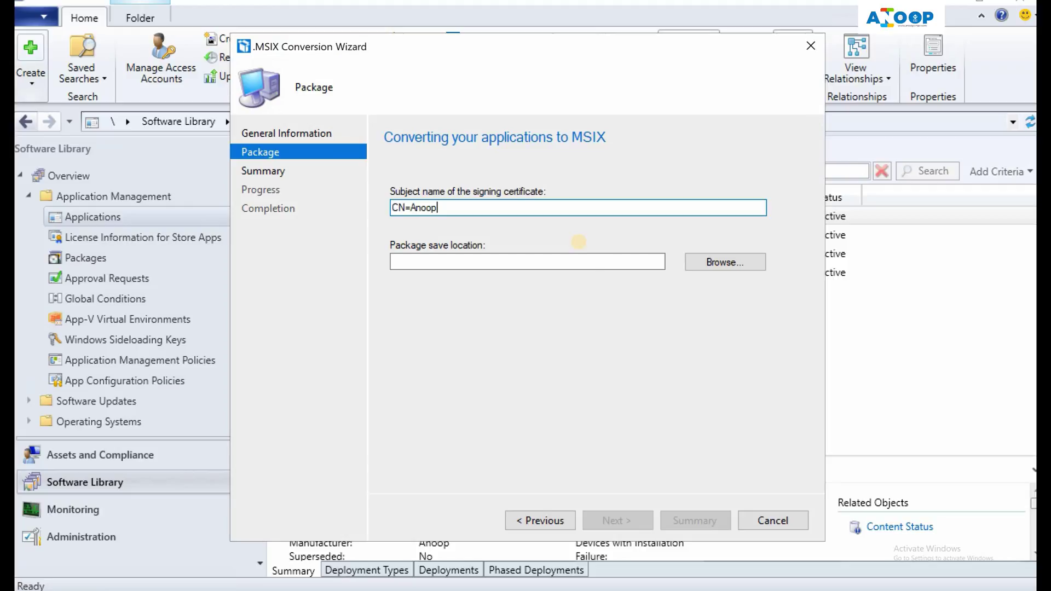
Save the package to the Desktop's New folder, run the conversion and close the finished wizard
click(541, 259)
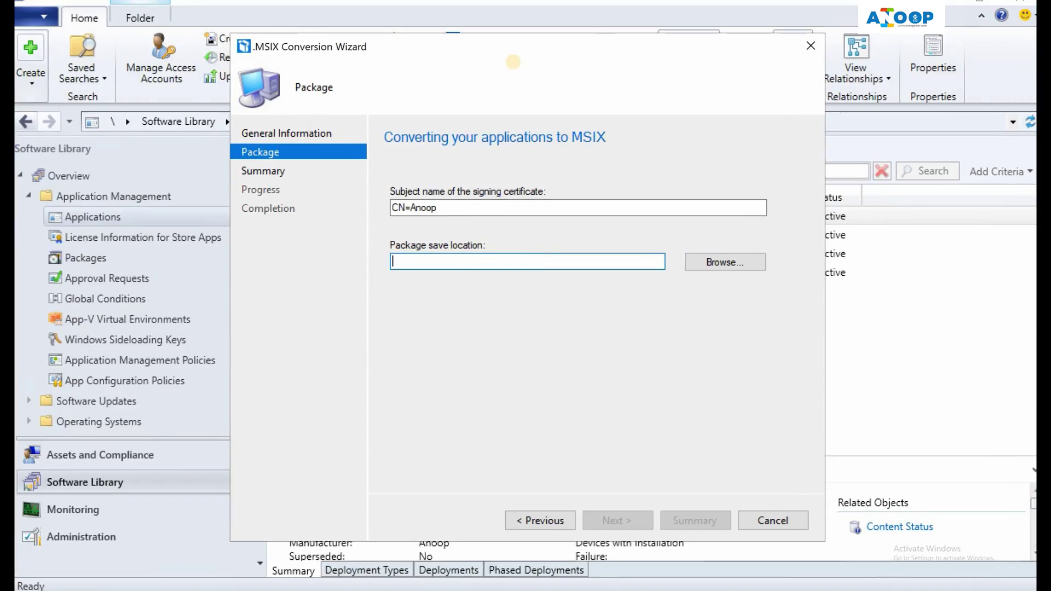
key(Tab)
key(space)
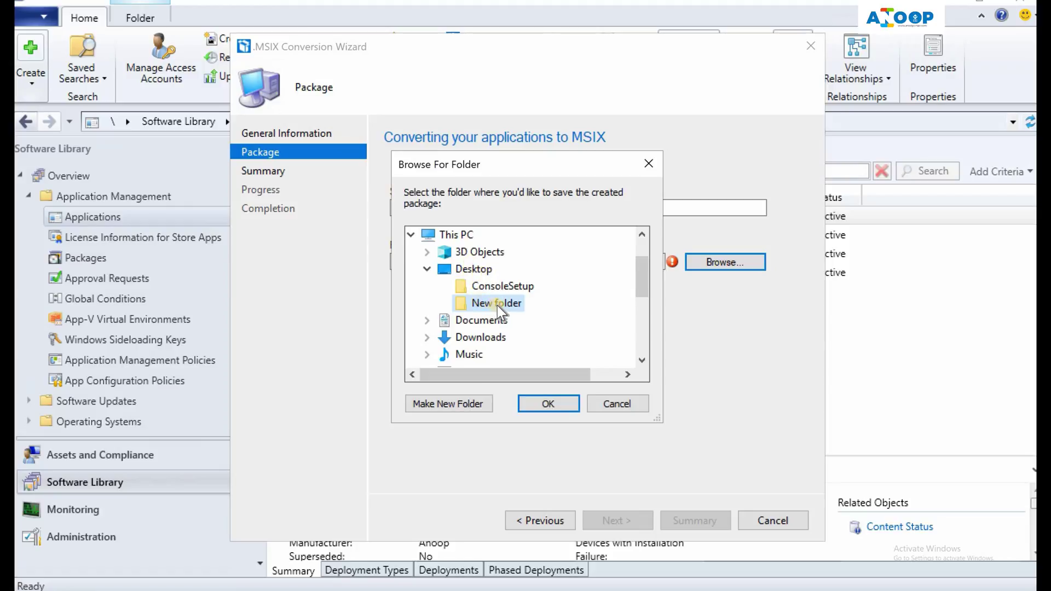
click(537, 404)
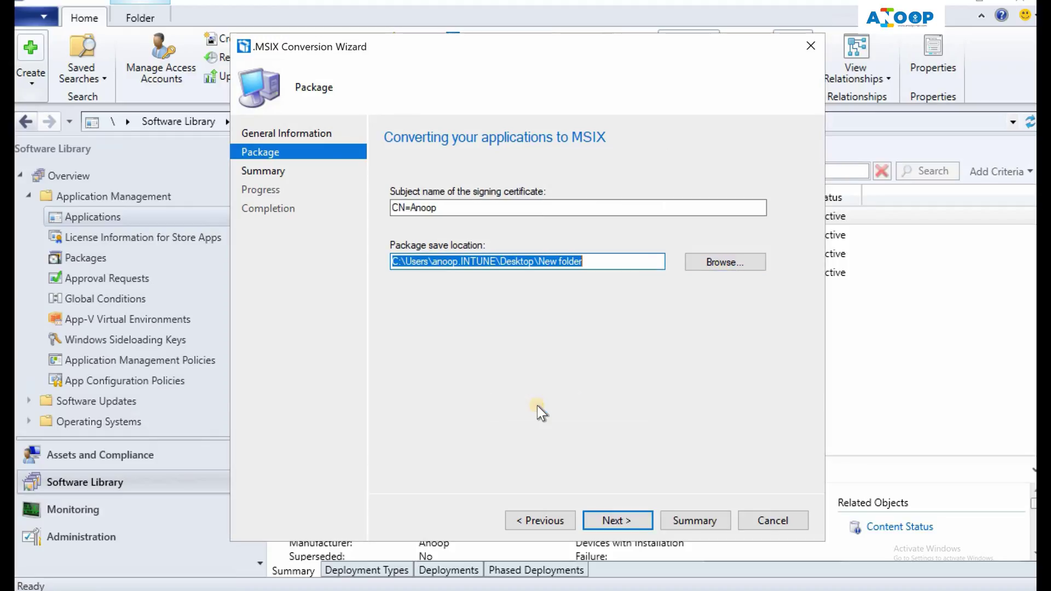
click(622, 521)
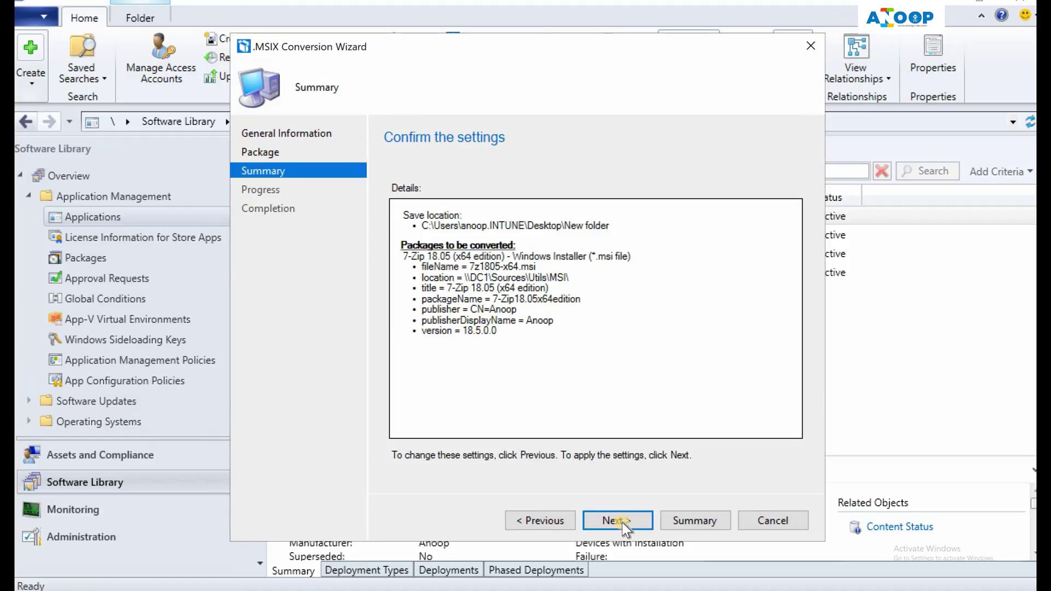
click(622, 523)
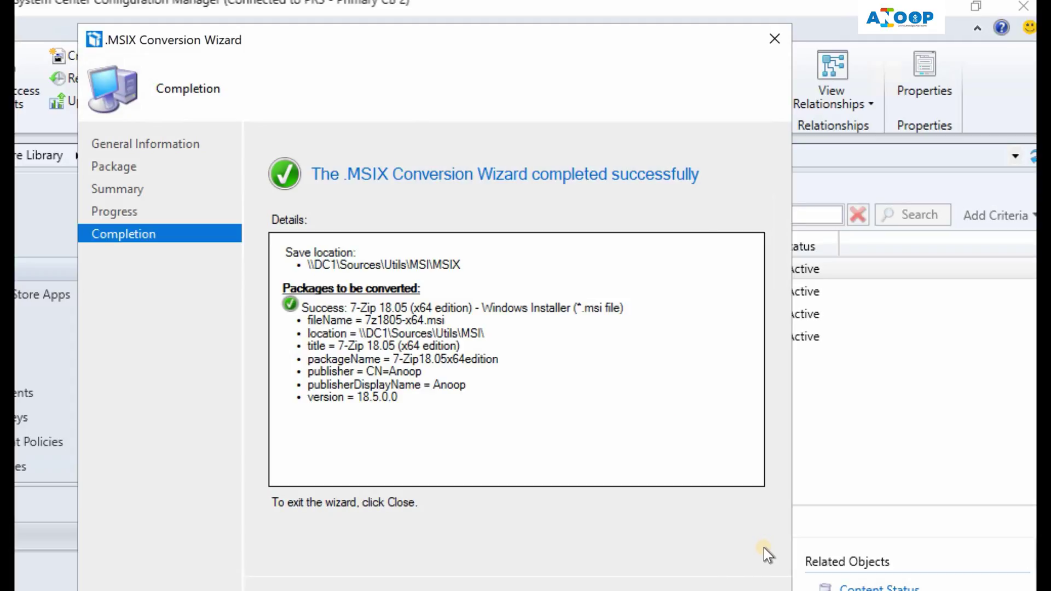
click(764, 587)
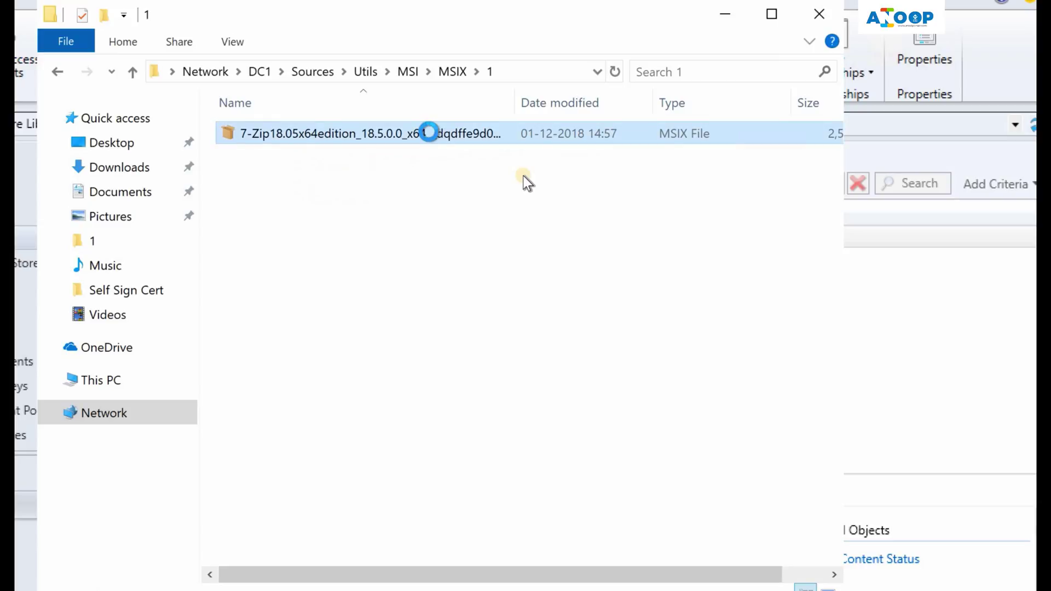
Bring up the context menu for the converted 7-Zip .msix file in MSIX\1
right_click(430, 133)
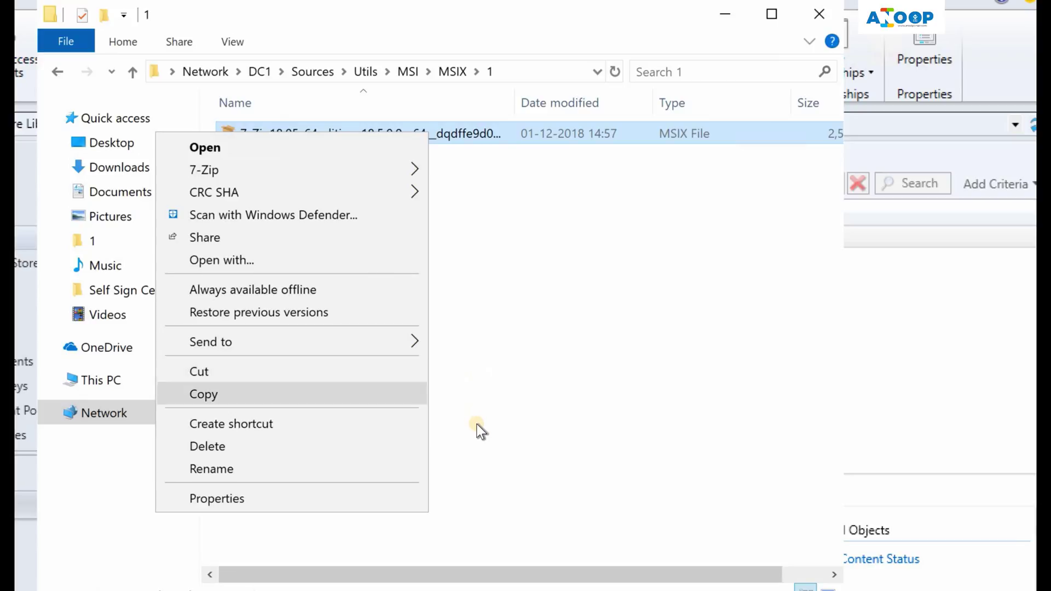
Rename the 7-Zip package from .msix to .zip, inspect its contents, then return to folder 1
click(375, 470)
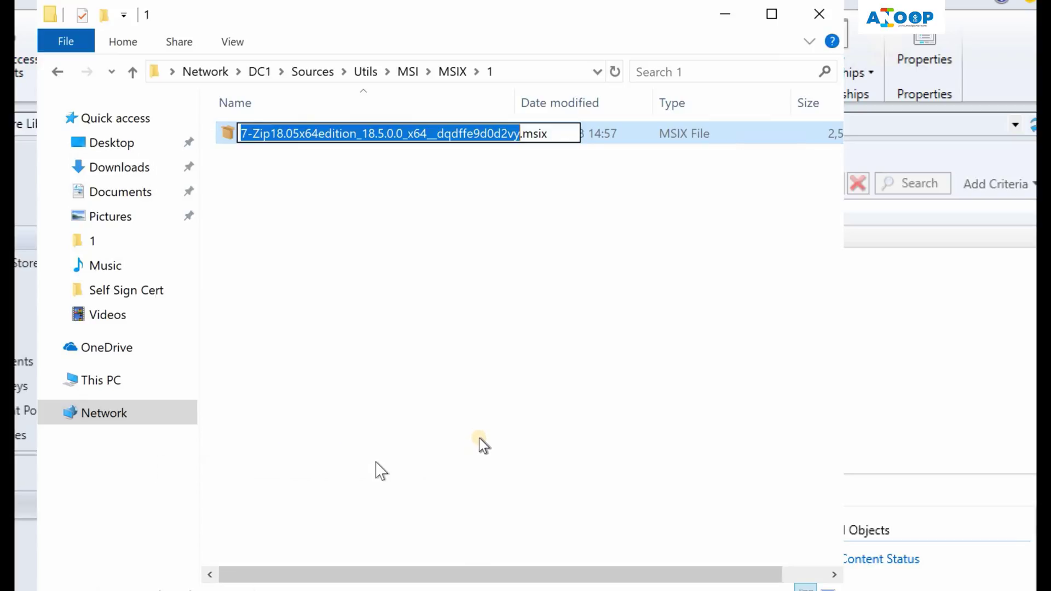
click(549, 134)
key(BackSpace)
key(BackSpace)
key(BackSpace)
key(BackSpace)
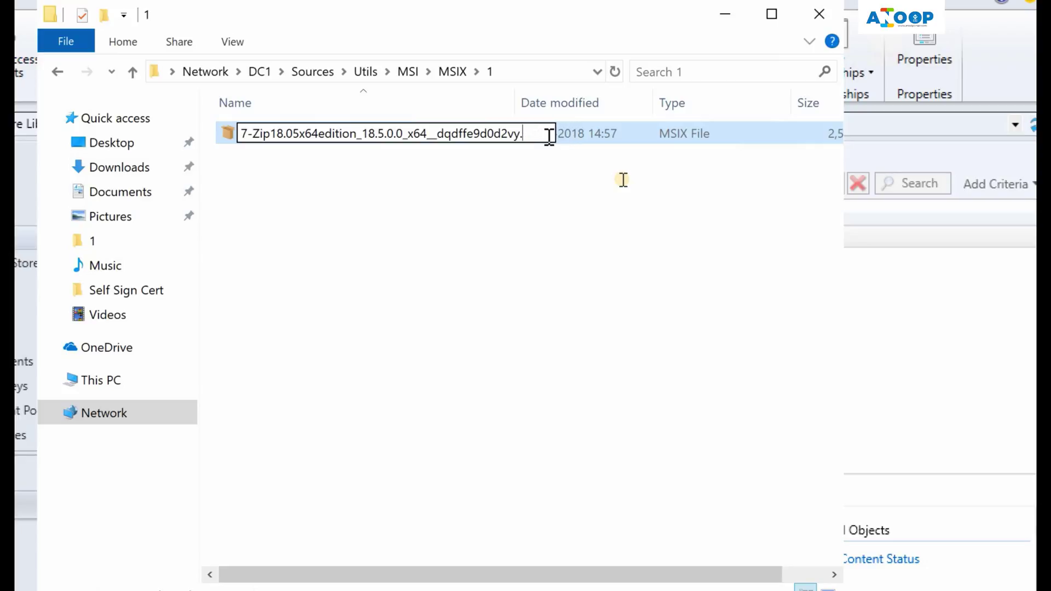
text(zip)
click(609, 213)
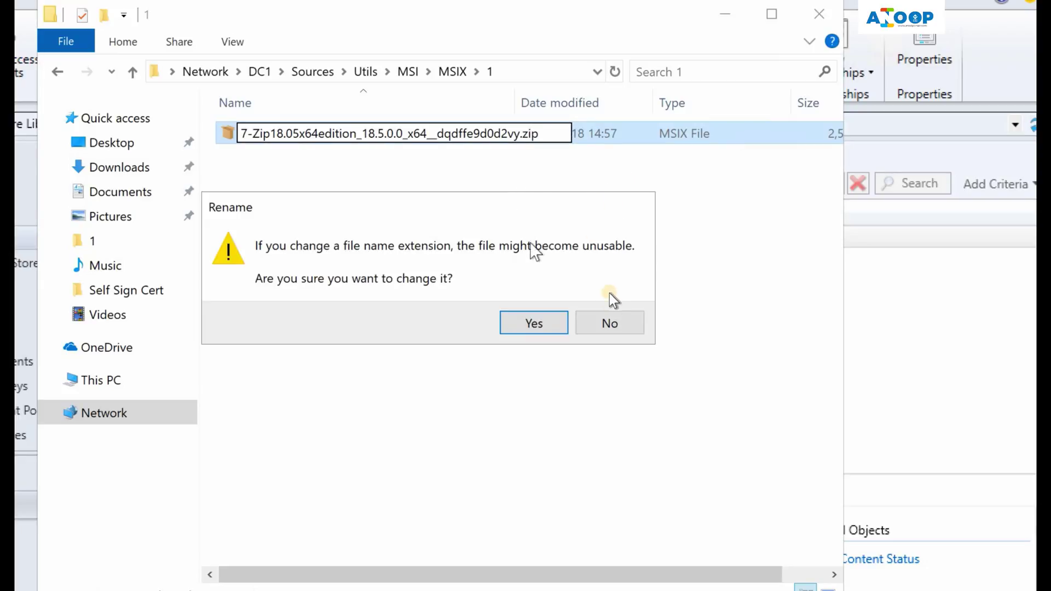
click(534, 327)
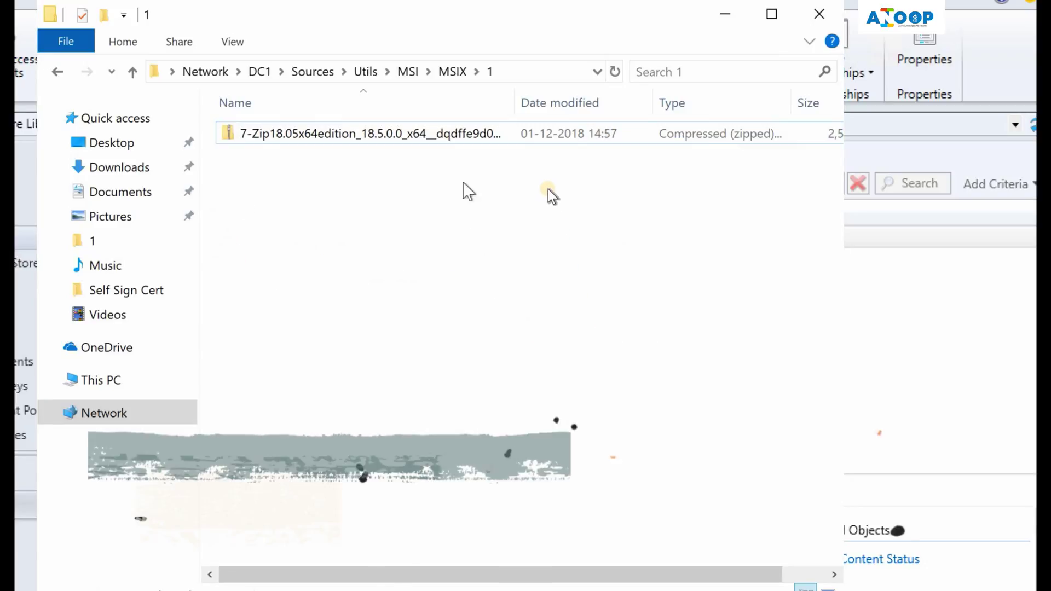
click(452, 136)
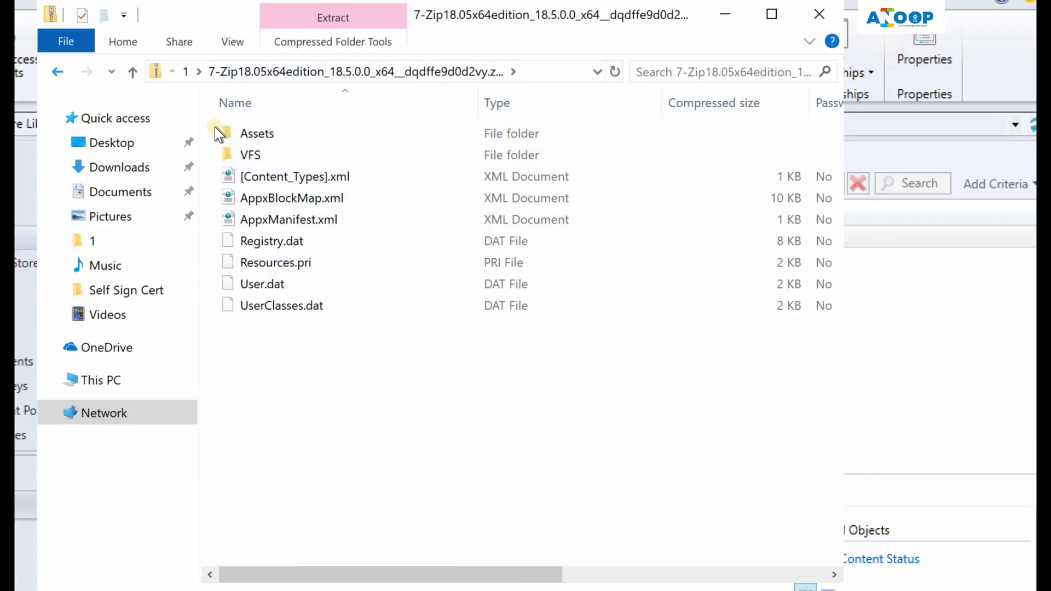
click(57, 72)
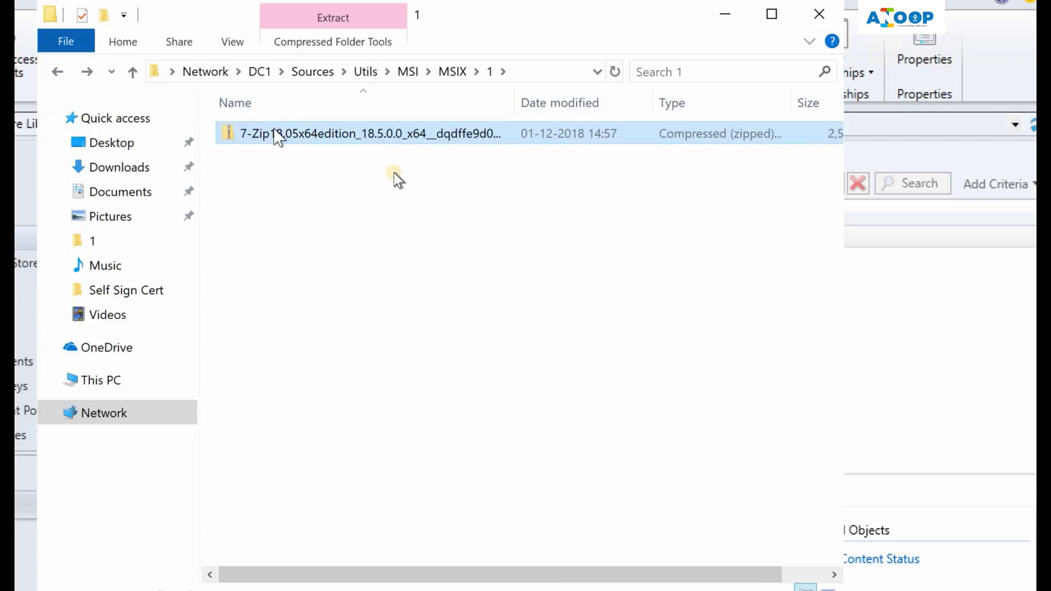
Rename the 7-Zip .zip file back to .msix, confirming the extension change
right_click(274, 130)
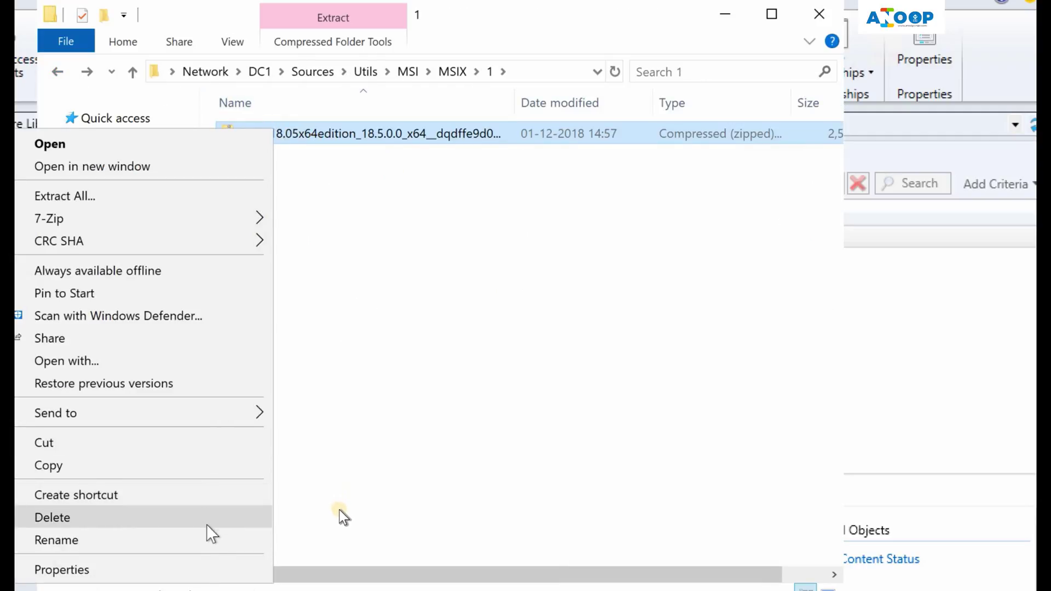
click(212, 540)
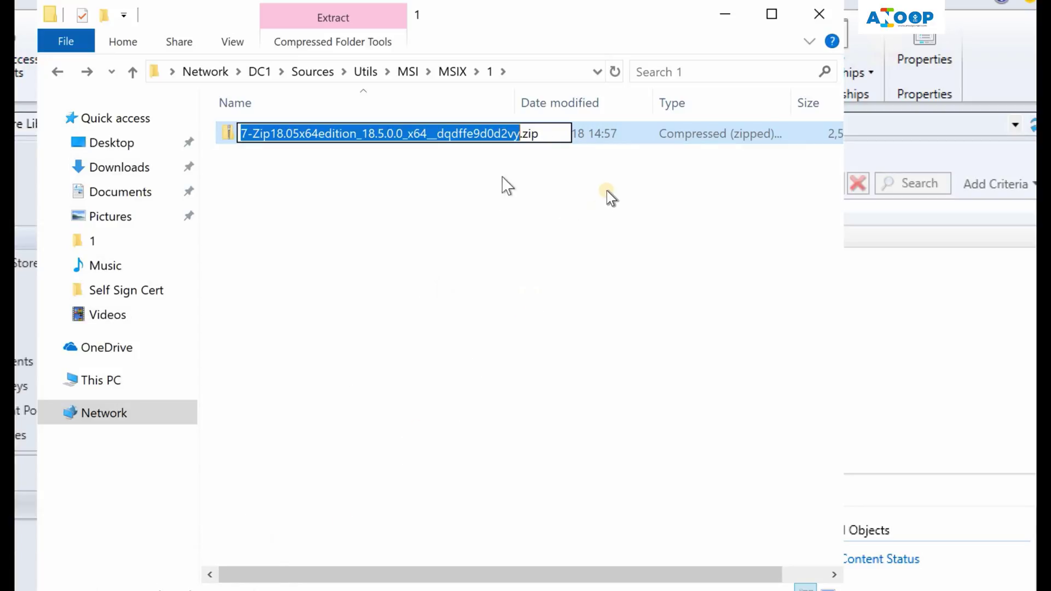
click(539, 133)
key(BackSpace)
key(BackSpace)
key(BackSpace)
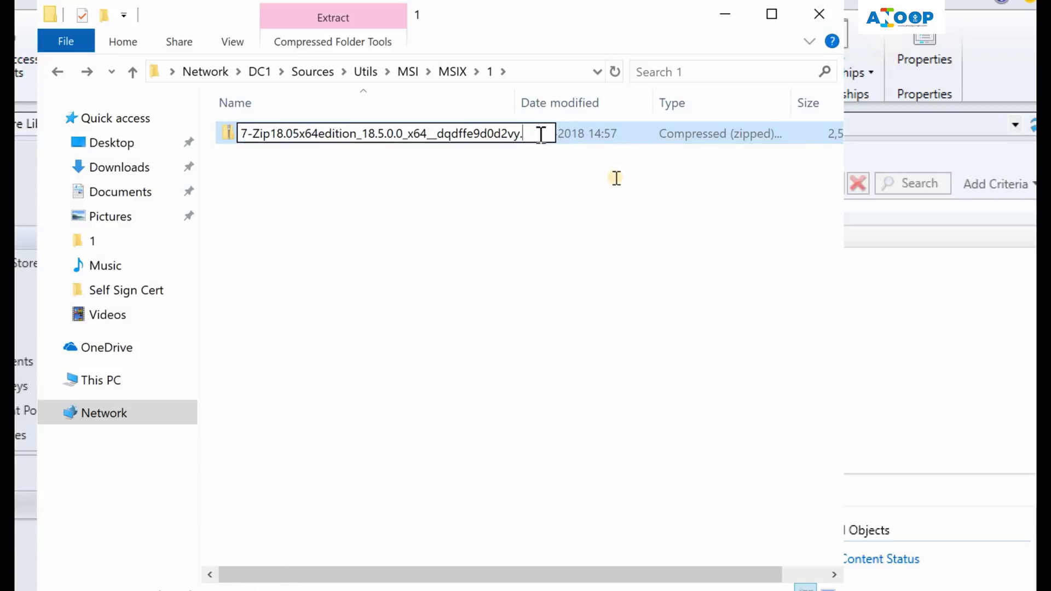
text(msix)
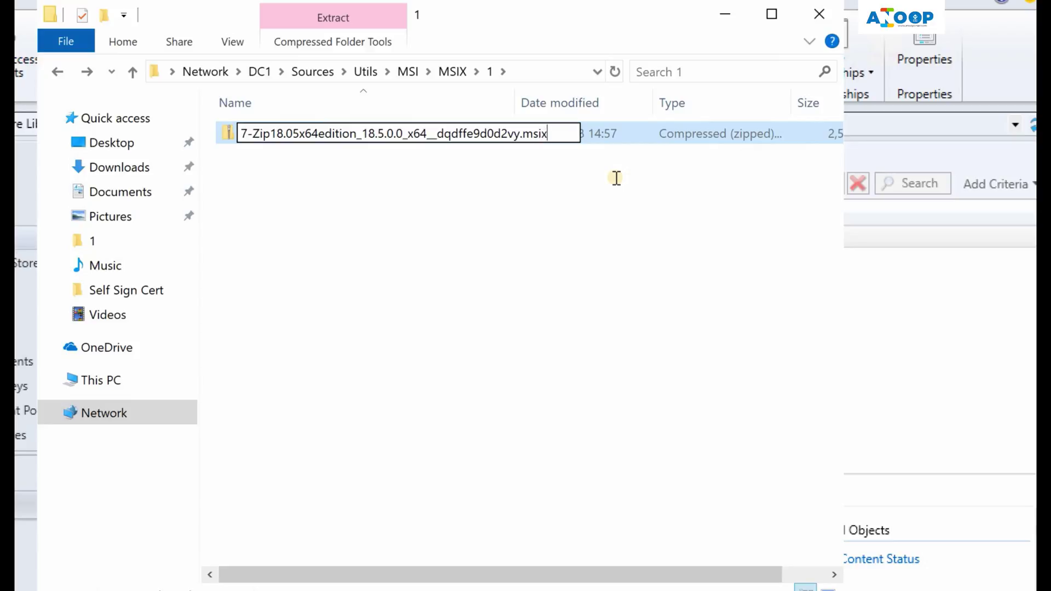
click(619, 215)
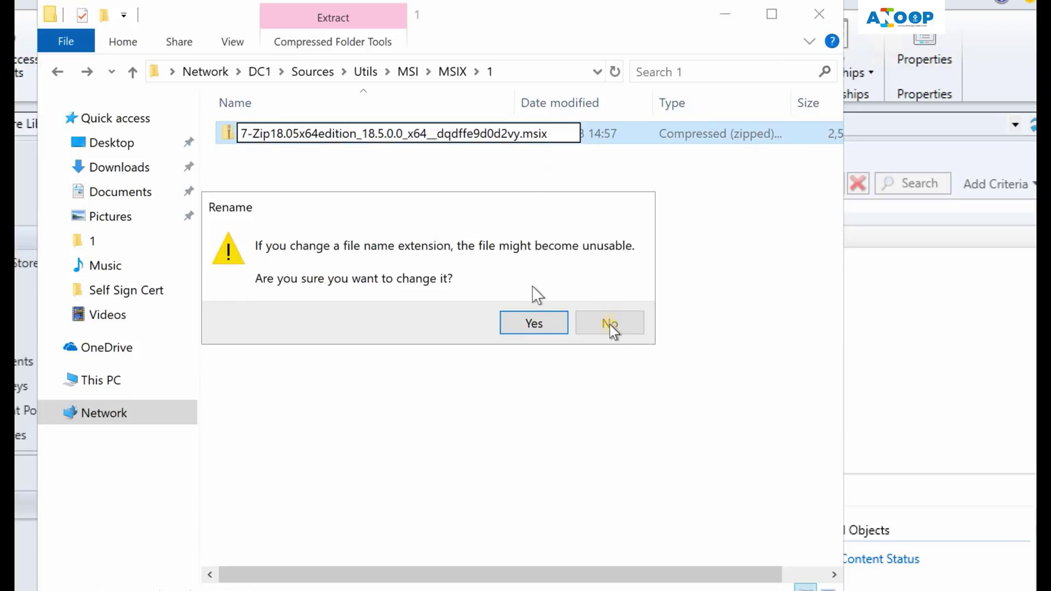
click(534, 324)
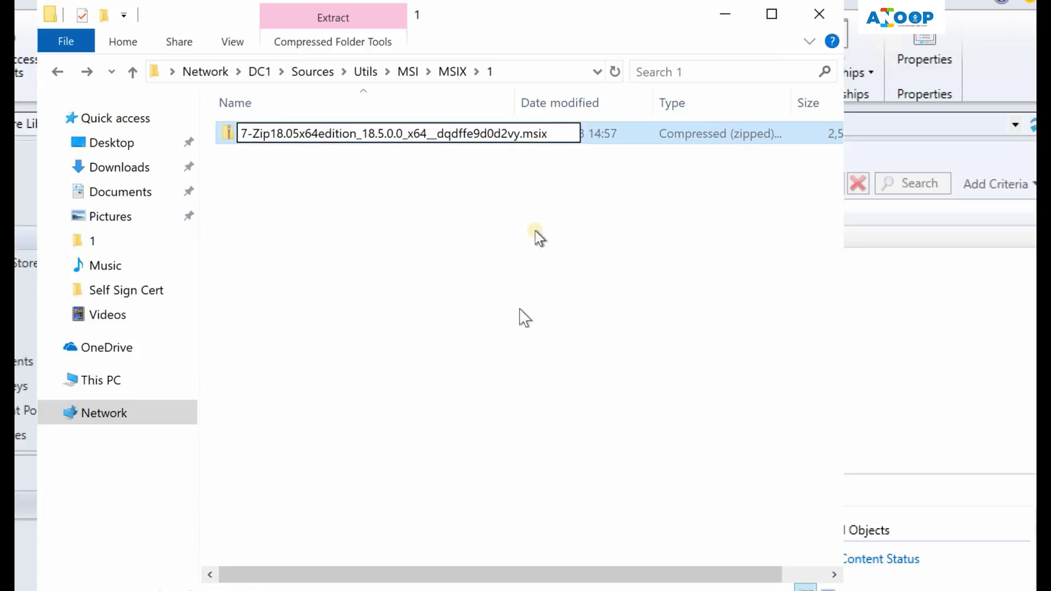
Copy the 7-Zip MSIX file and go to the Desktop folder in Quick access
right_click(446, 142)
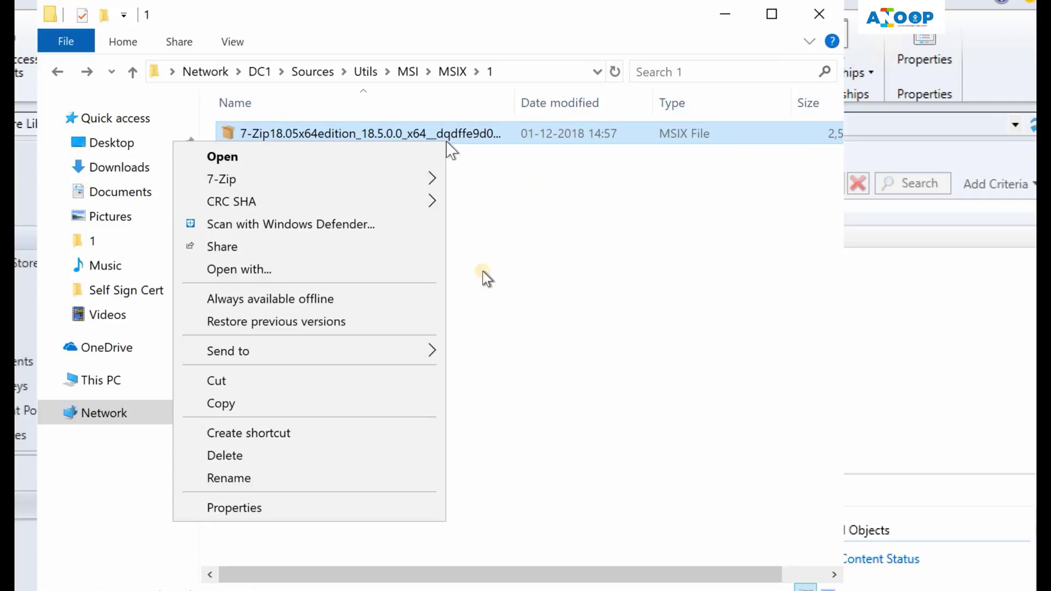
click(363, 403)
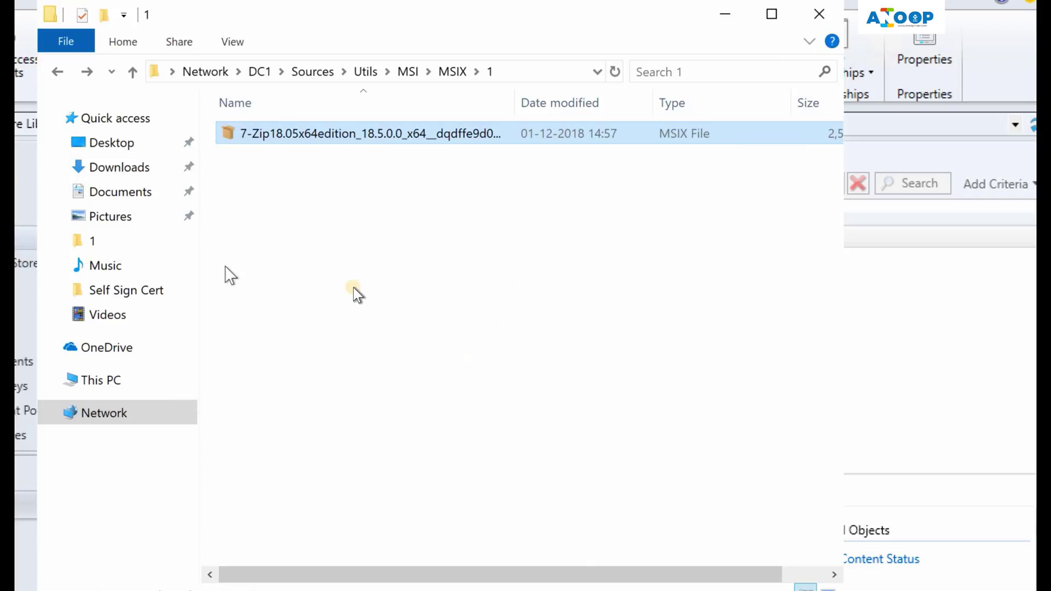
click(113, 143)
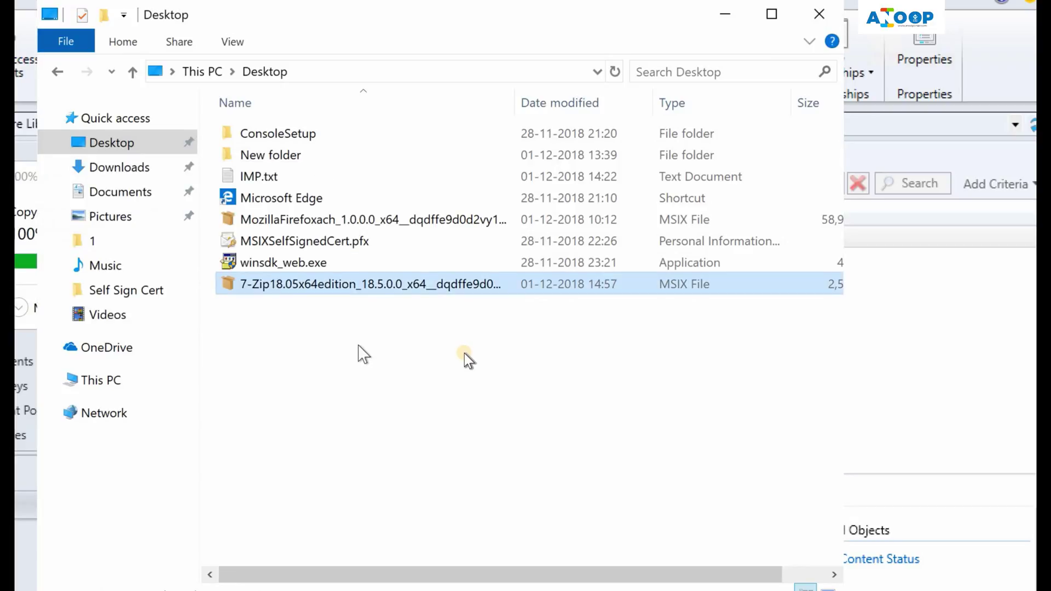
Open the Desktop's 7-Zip MSIX in App Installer, attempt the install, and dismiss the untrusted-certificate failure
double_click(450, 305)
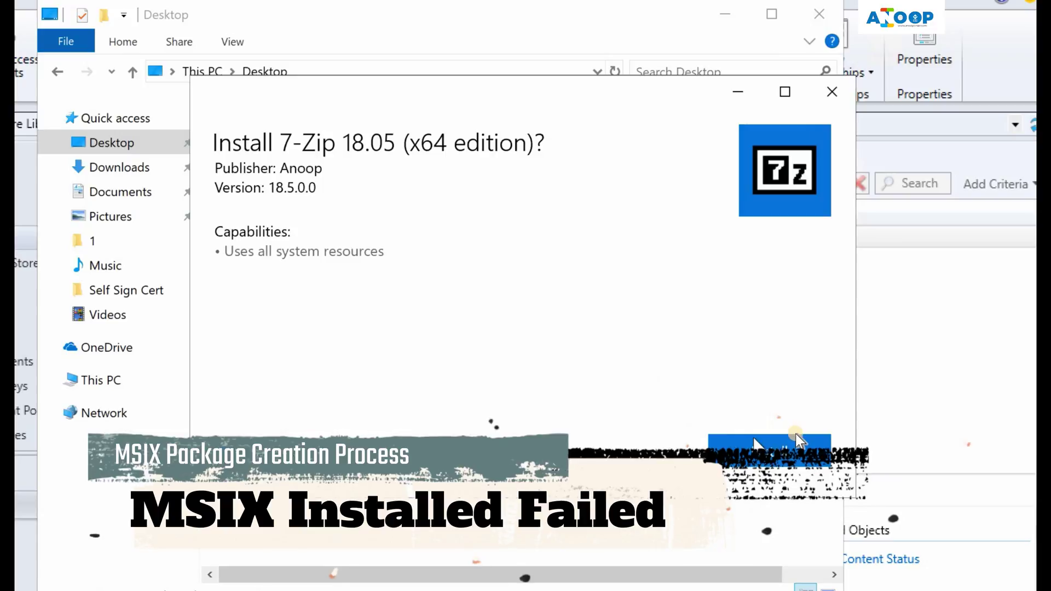
click(798, 441)
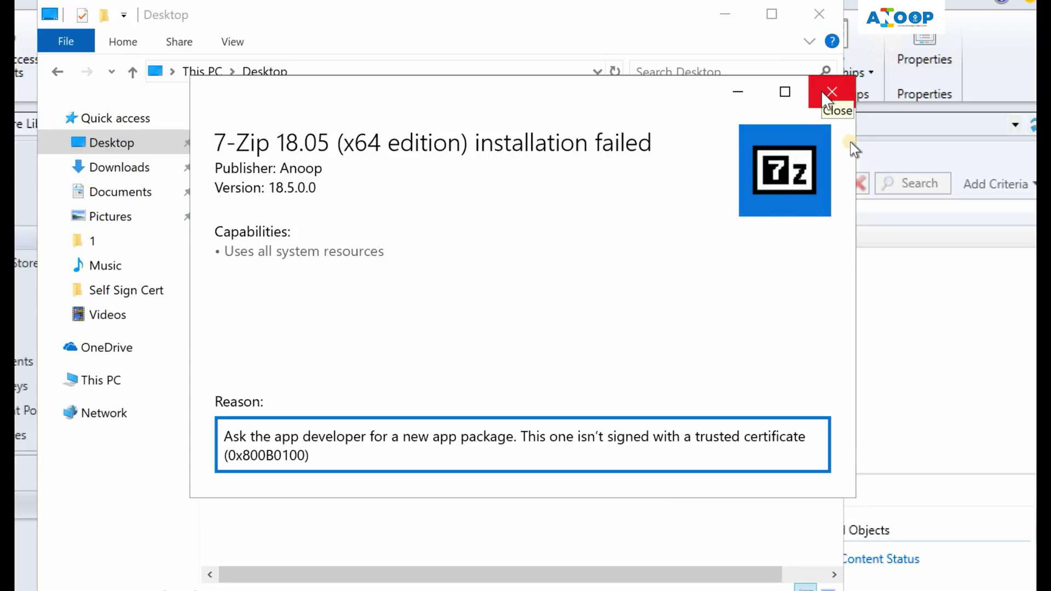
click(827, 97)
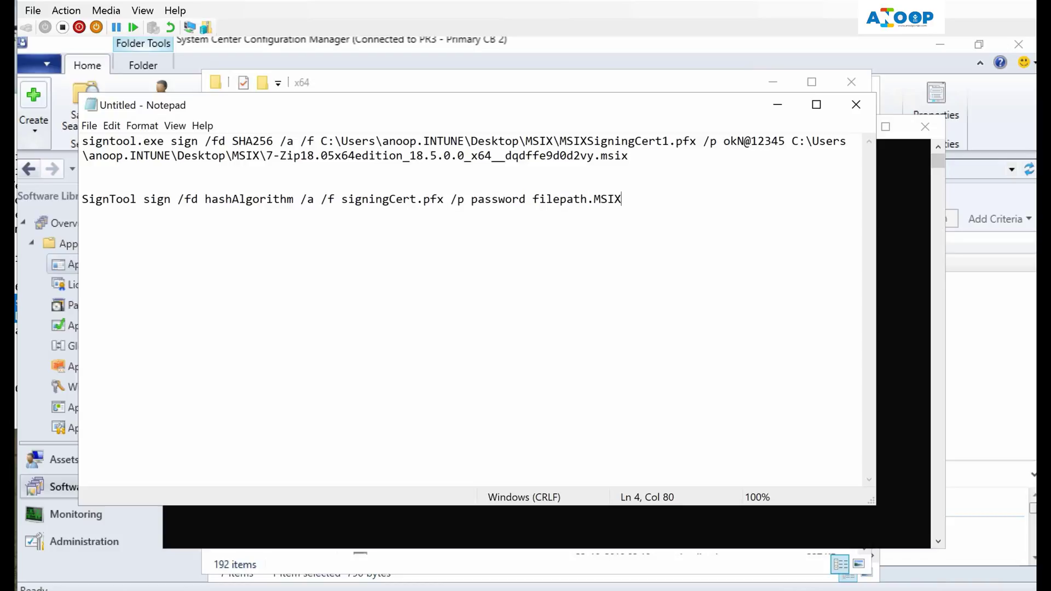
Bring up the Start menu's list of installed apps
key(super)
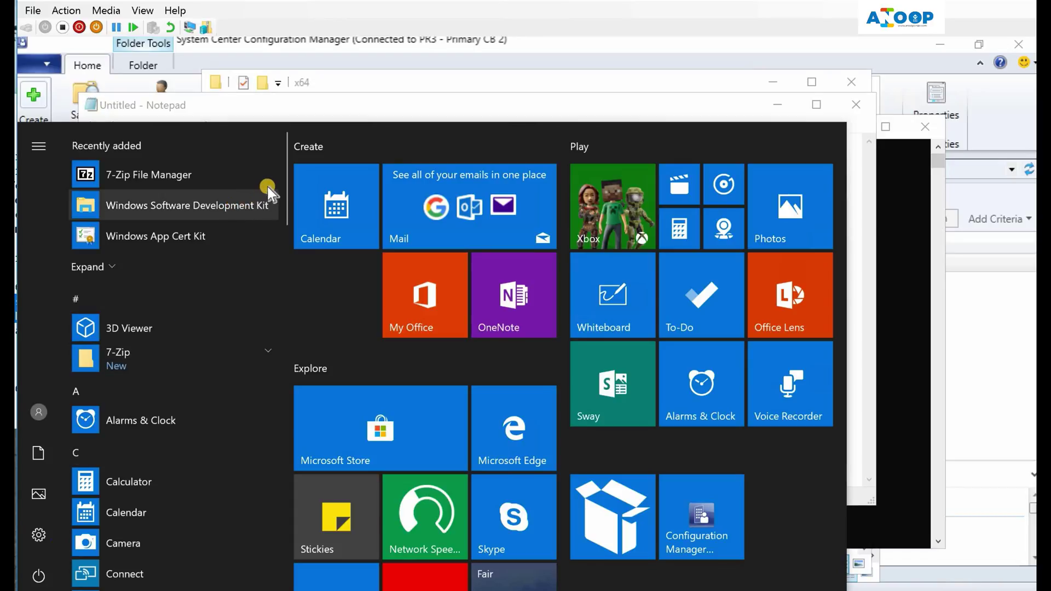
click(101, 270)
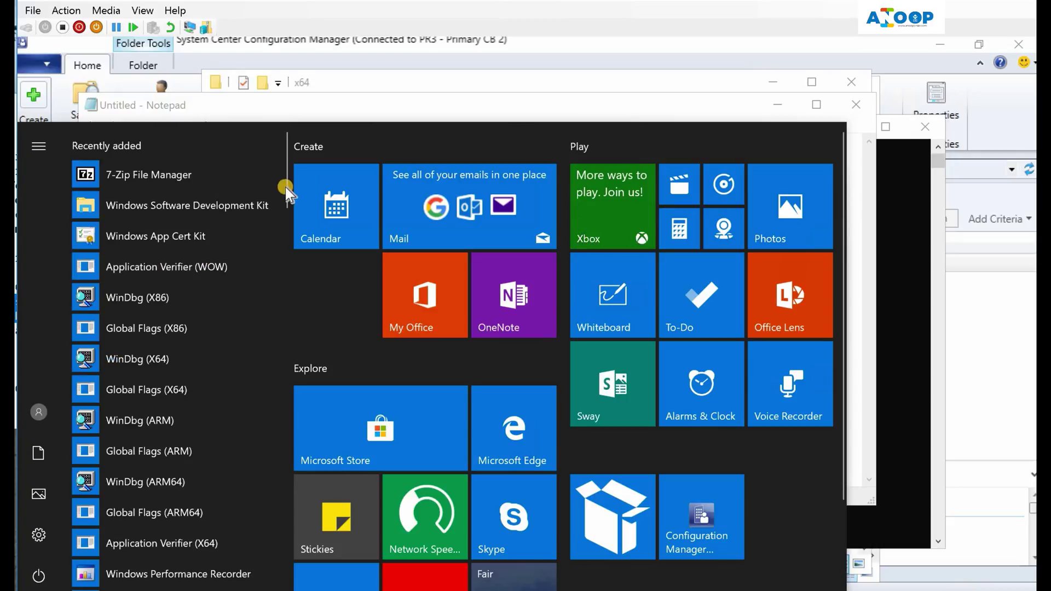
scroll(285, 191, down, 4)
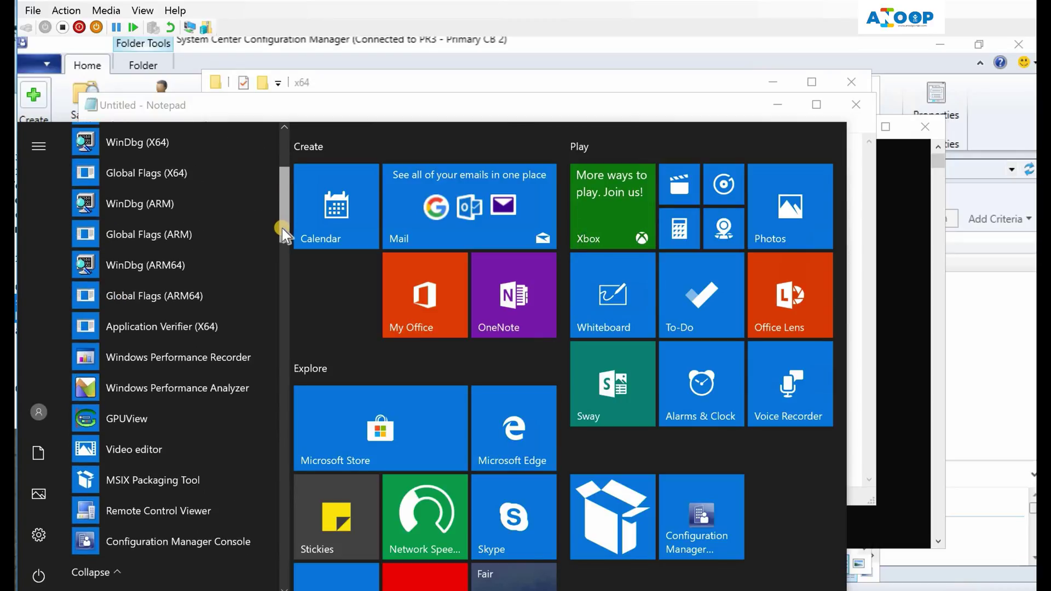
scroll(281, 230, down, 3)
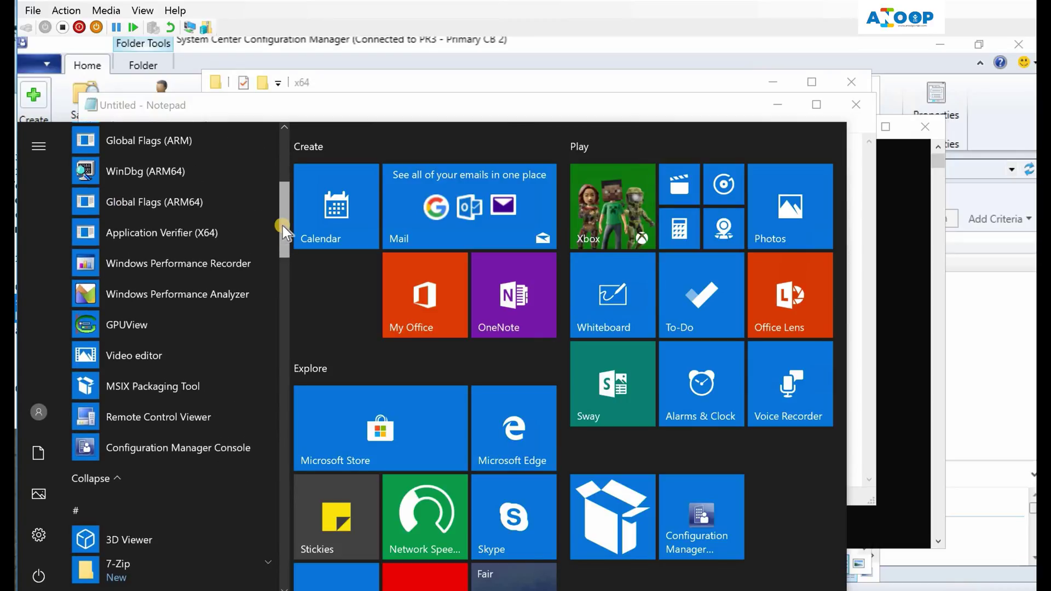
click(140, 143)
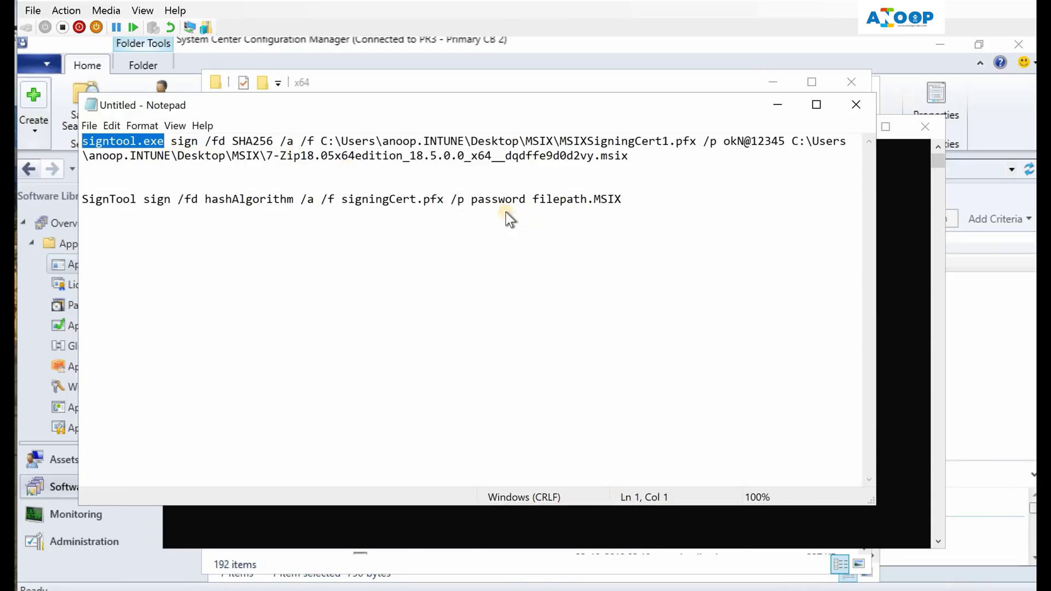
Copy the two-line signtool sign command for the 7-Zip package from Notepad
drag(622, 200, 75, 198)
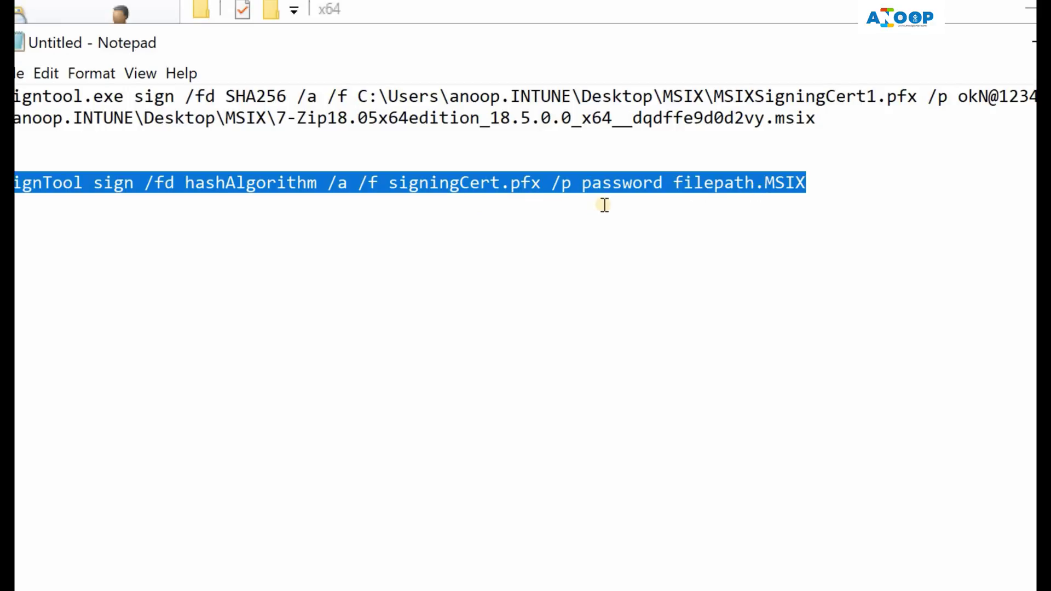
drag(837, 116, 95, 51)
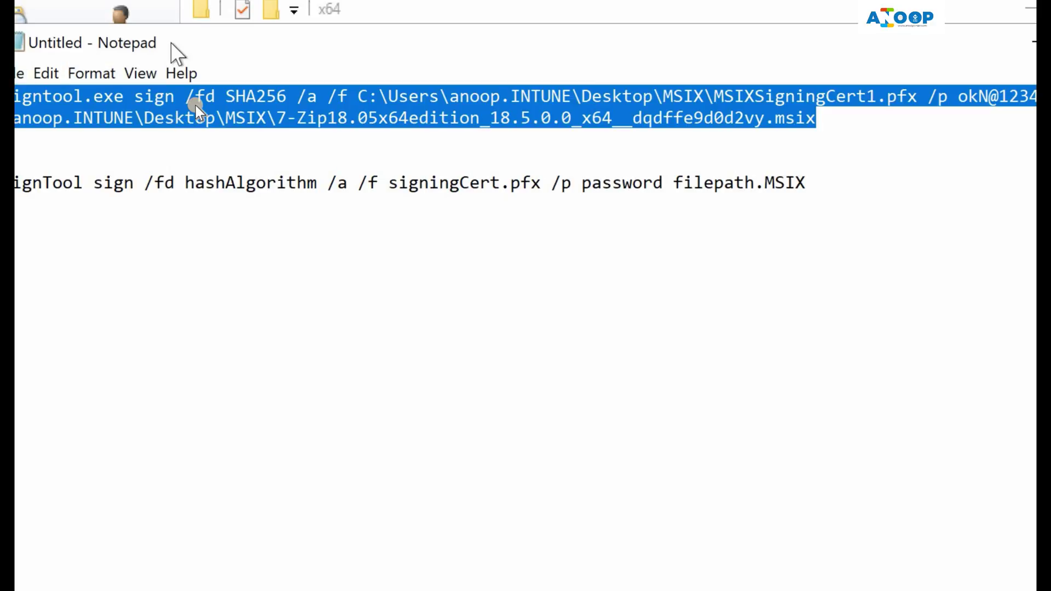
right_click(199, 140)
click(180, 181)
drag(264, 155, 287, 158)
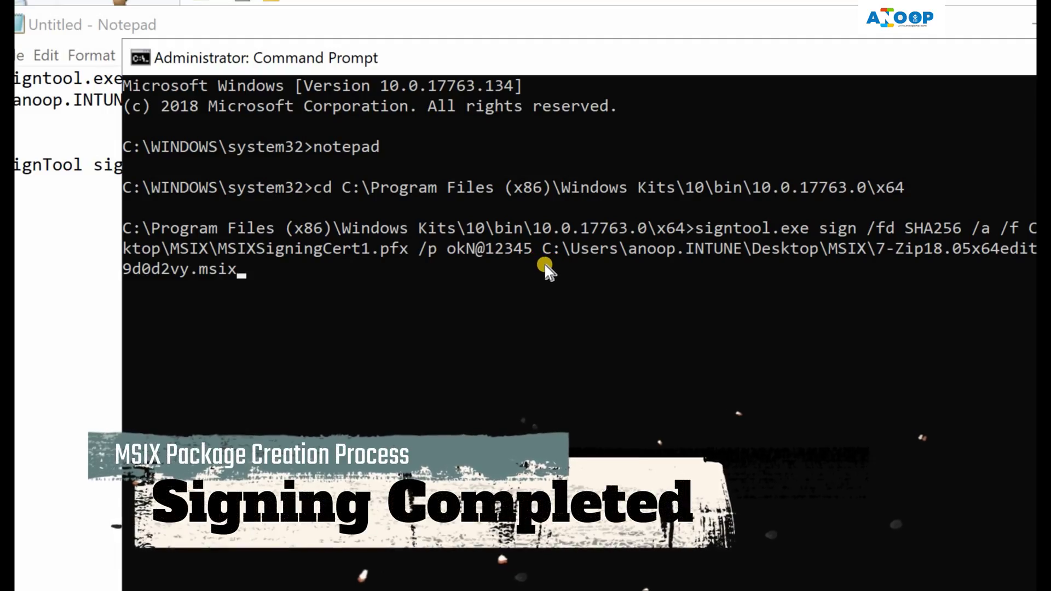
Run the signtool sign command and select the signed .msix path in the 'Successfully signed' output
key(Return)
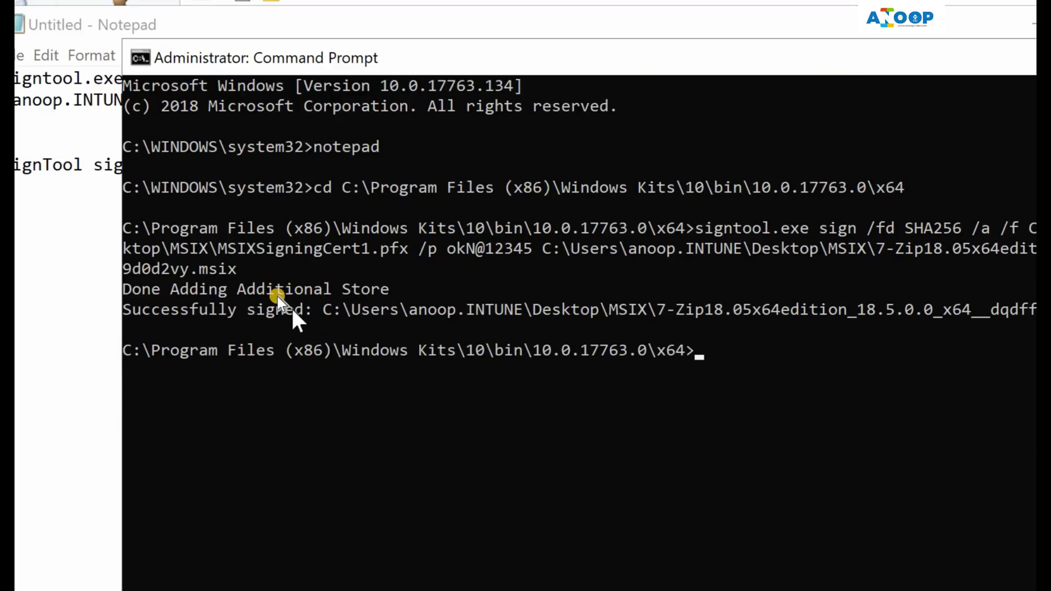
drag(293, 311, 798, 318)
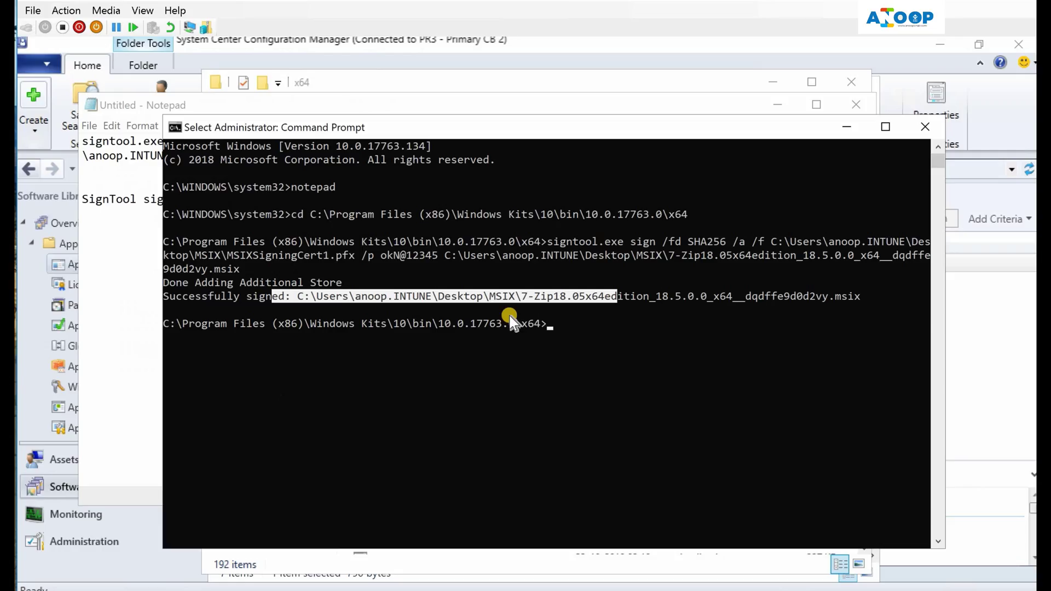
From the desktop MSIX folder, open the signed 7-Zip package in App Installer and retry Install
key(super+d)
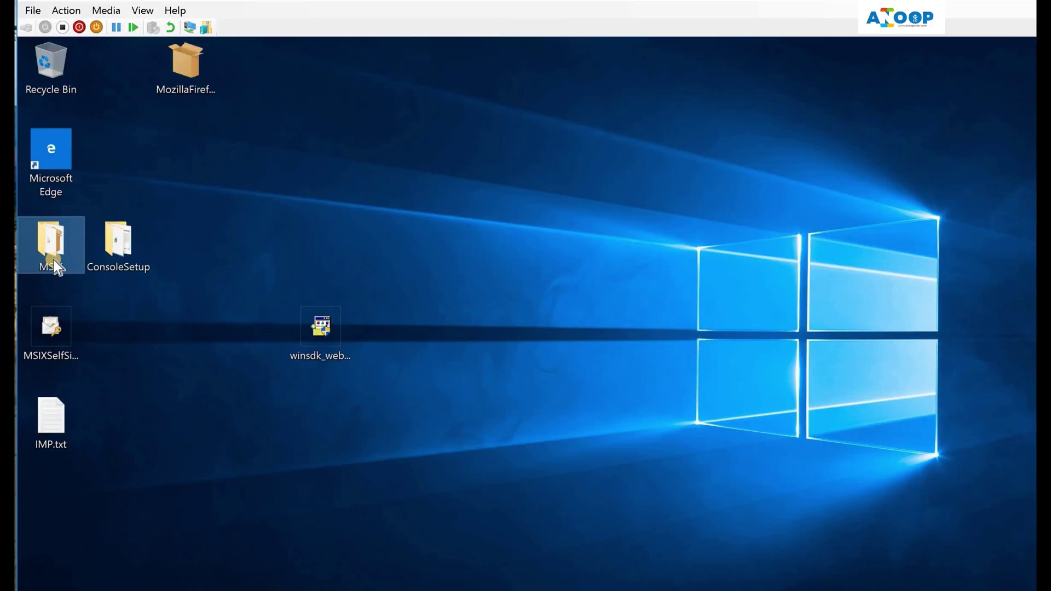
double_click(54, 260)
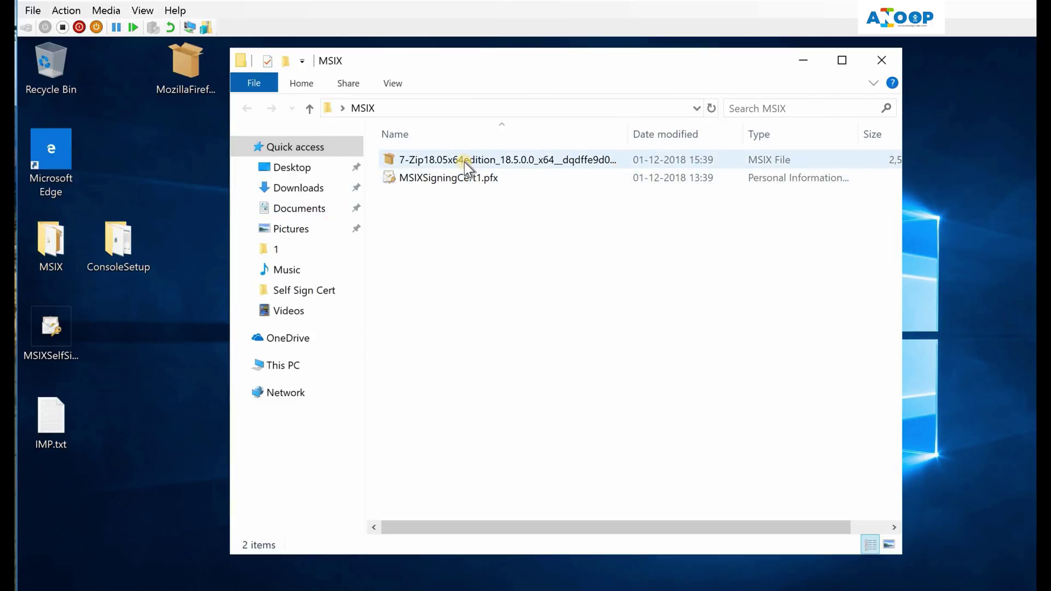
right_click(464, 162)
click(419, 178)
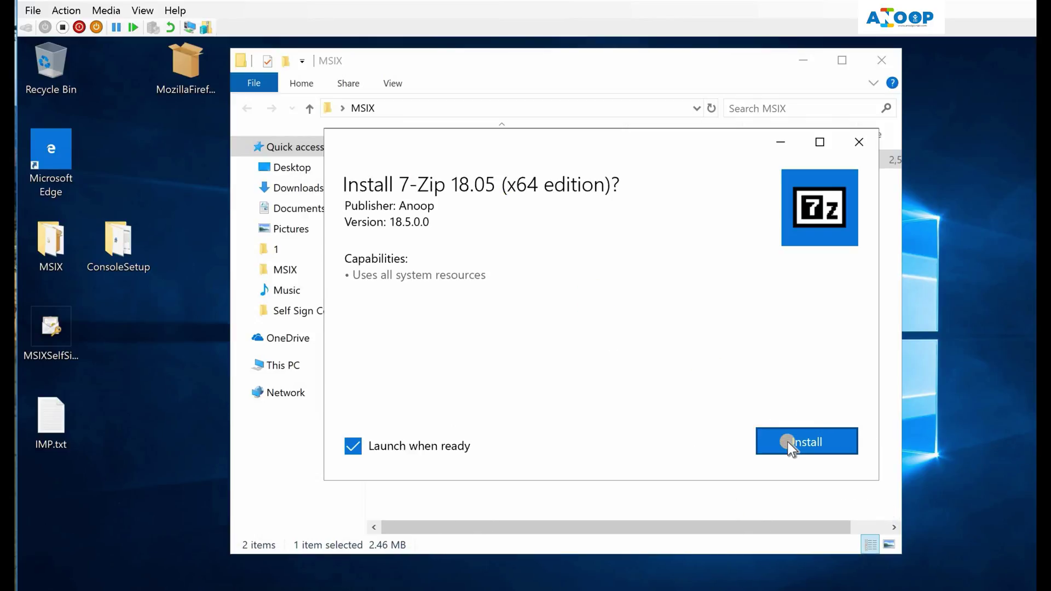
click(788, 441)
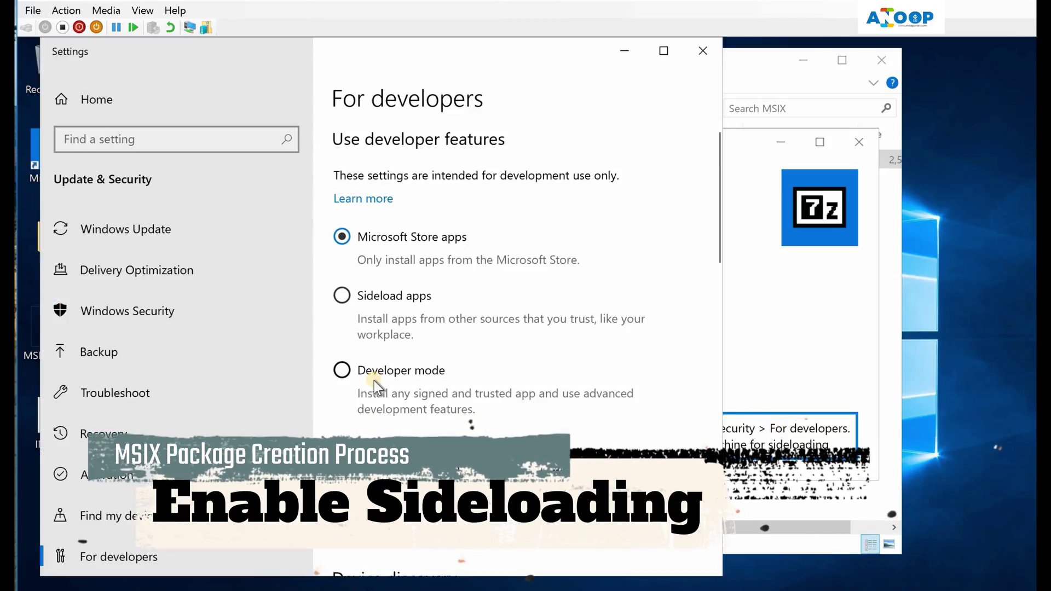
Switch Settings to Developer mode and accept the confirmation prompt
click(374, 380)
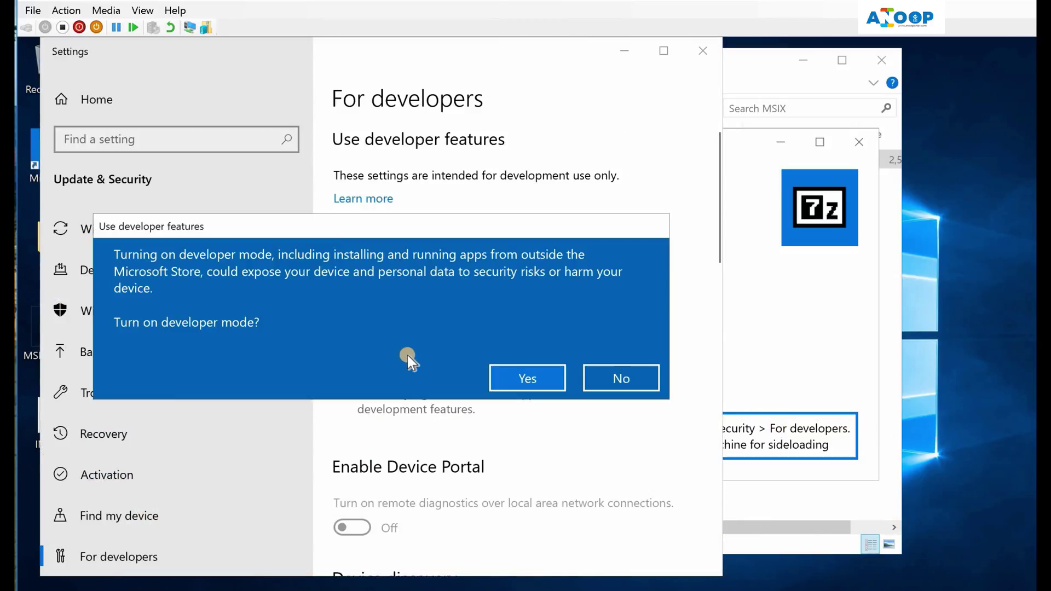
click(523, 376)
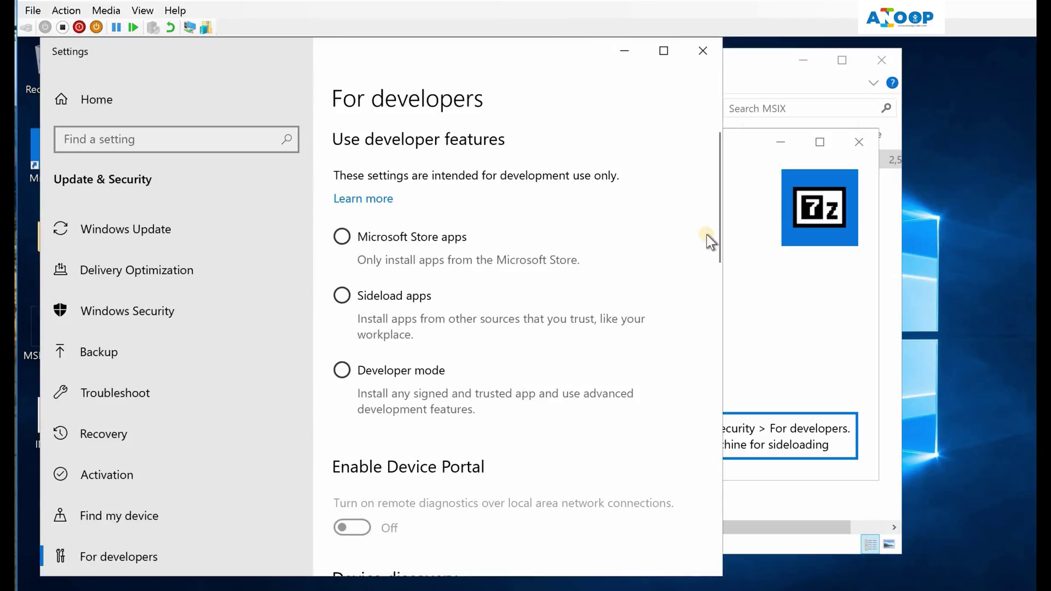
drag(717, 193, 717, 254)
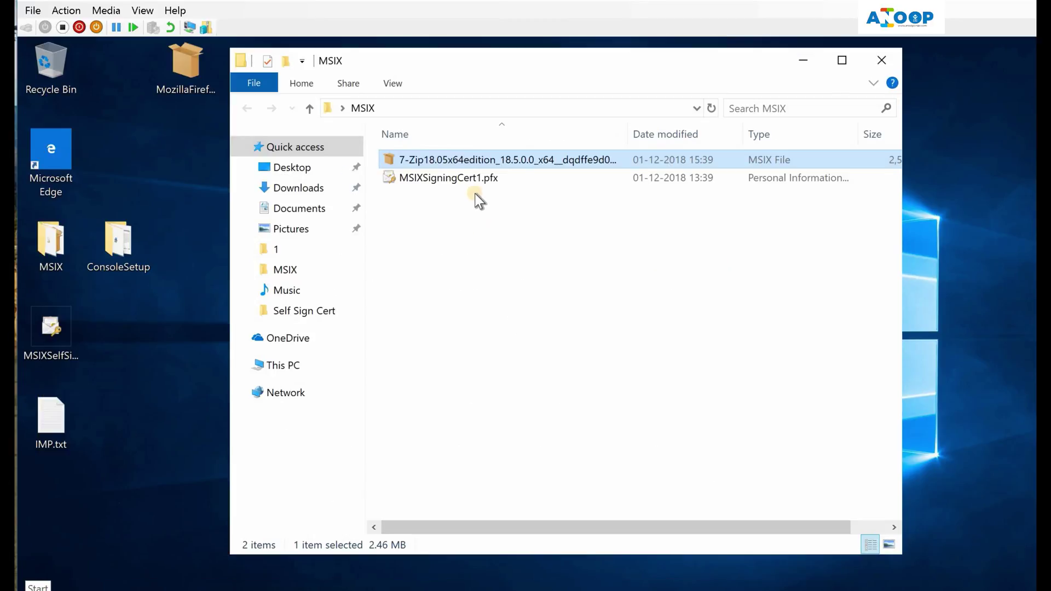
Install the 7-Zip 18.05 MSIX package, launch 7-Zip File Manager, then minimize it
double_click(485, 160)
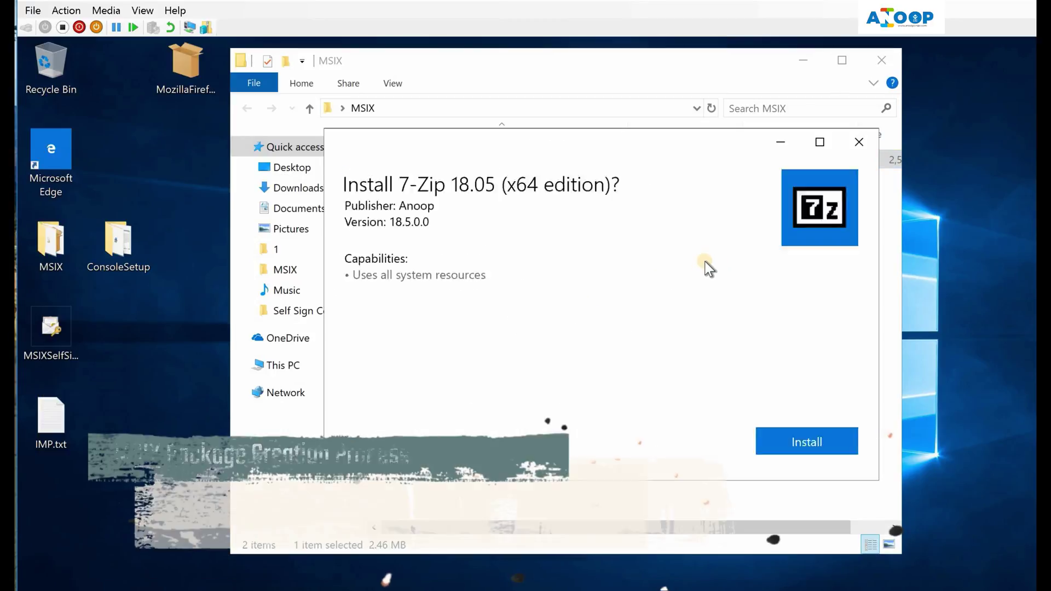
click(813, 441)
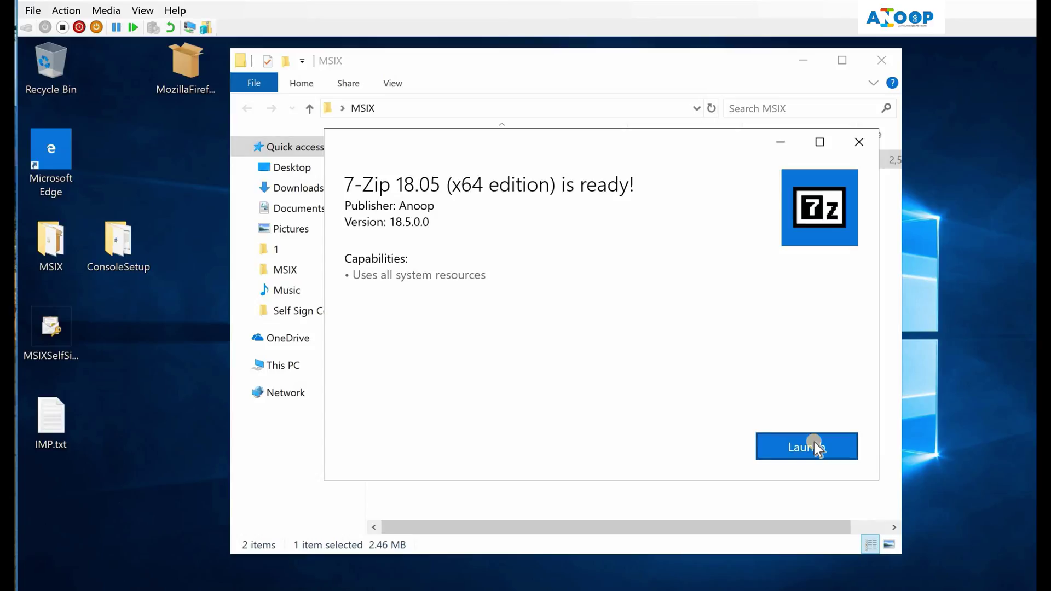
click(814, 446)
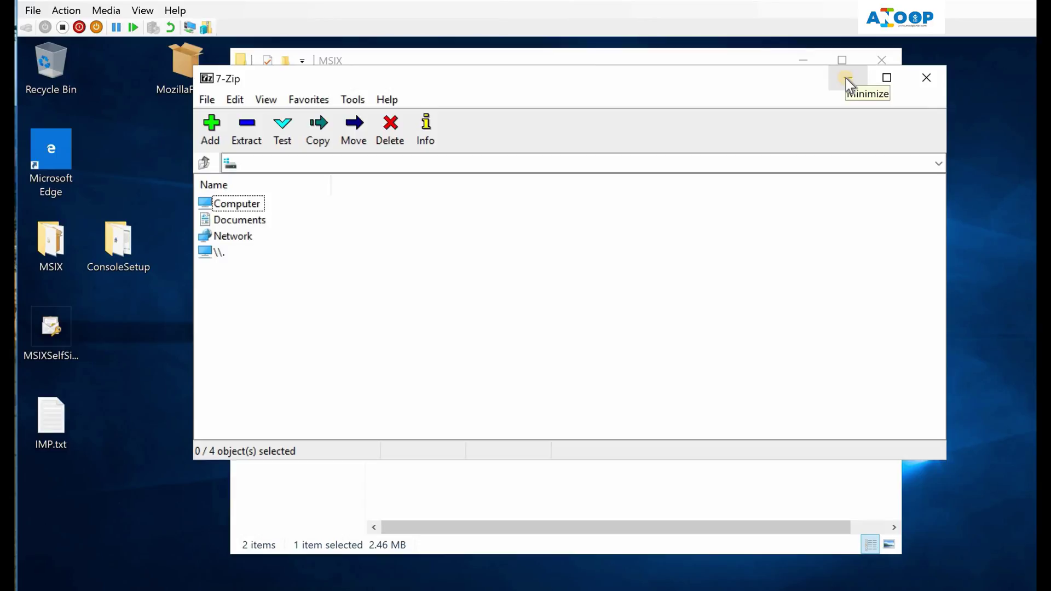
click(846, 77)
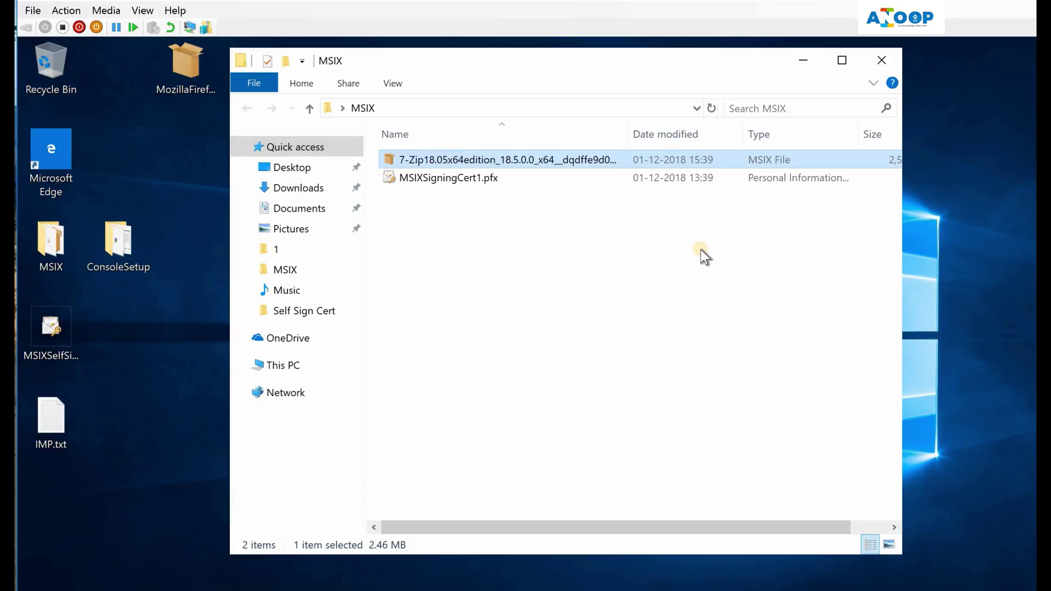